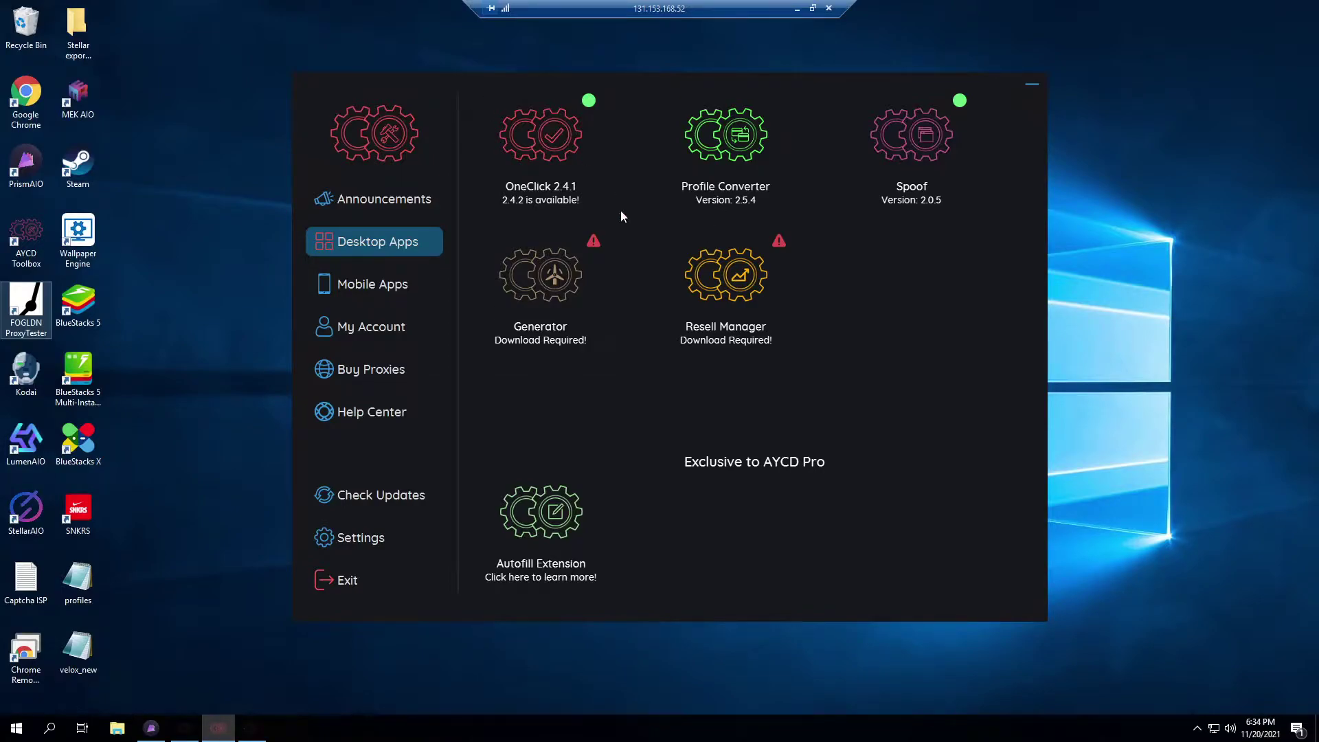
Step: Attempt the OneClick update download in AYCD Toolbox and dismiss the Install Failed message
left_click(1126, 170)
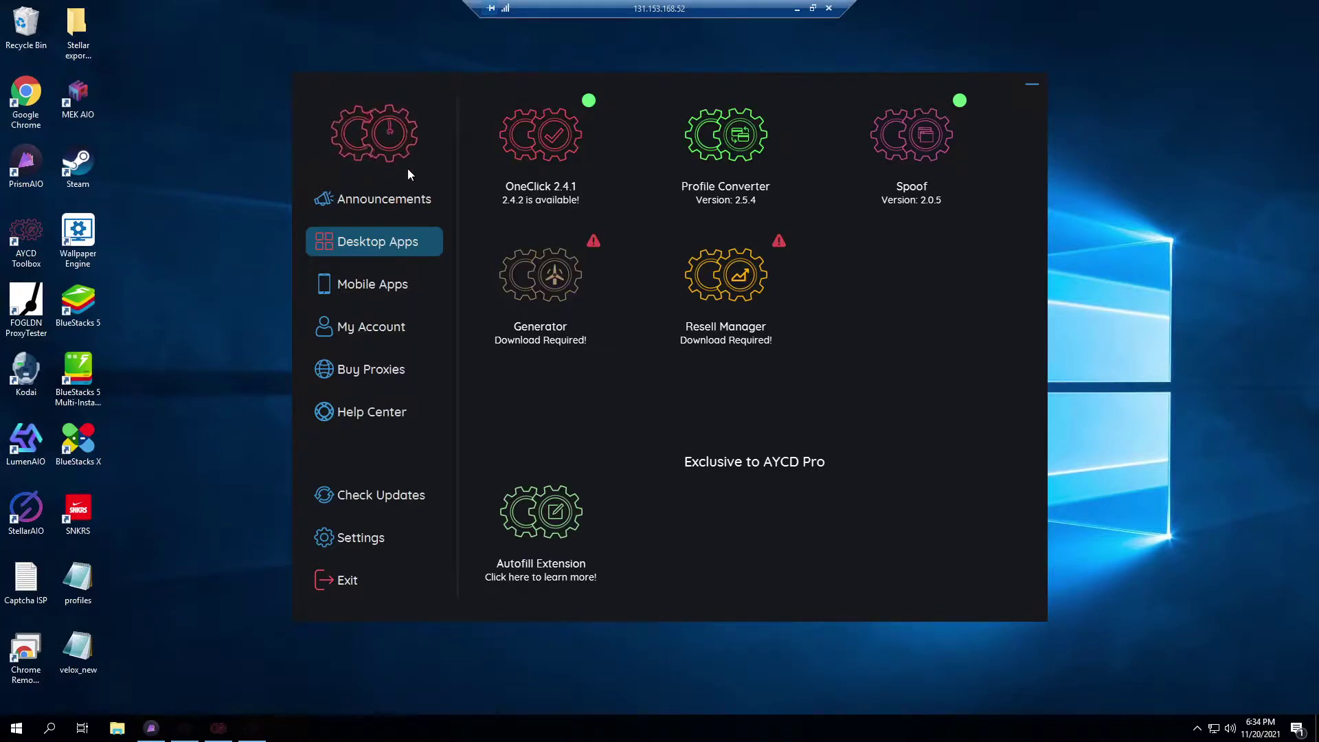
mouse_move(504, 196)
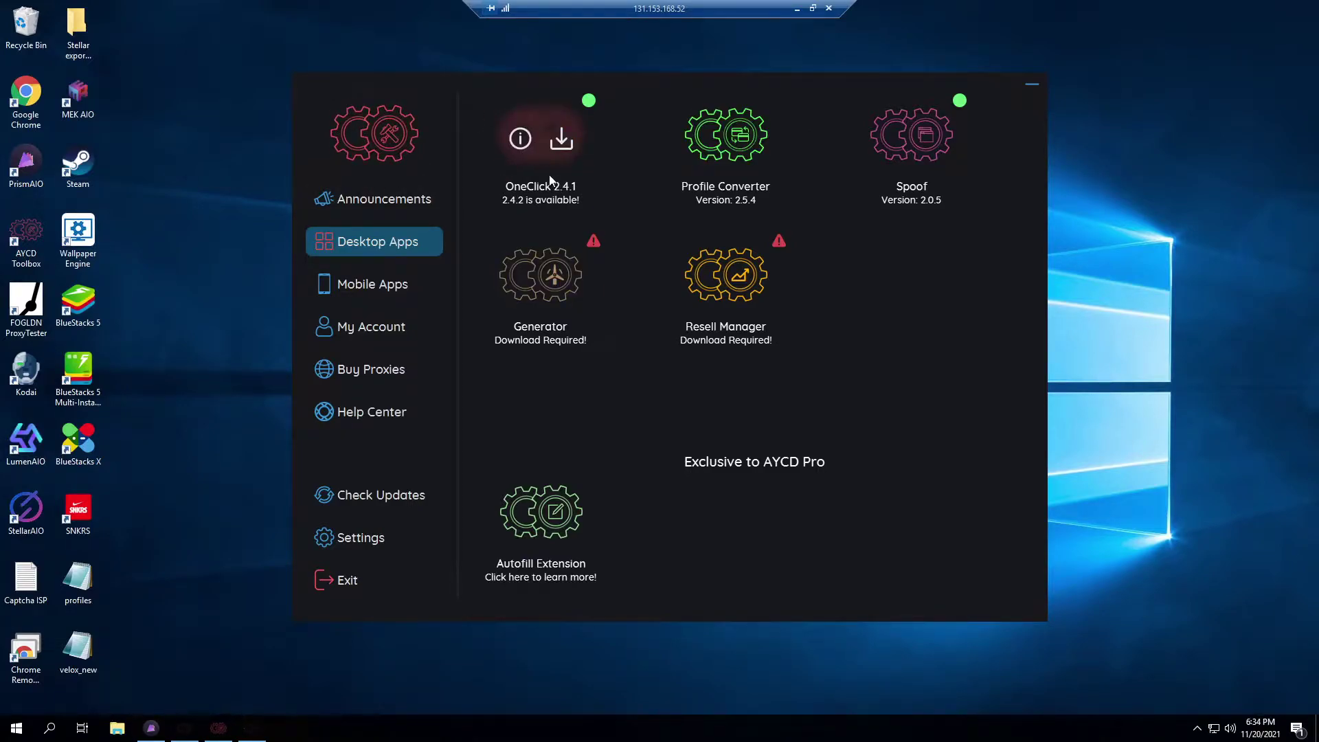
mouse_move(756, 159)
mouse_move(923, 100)
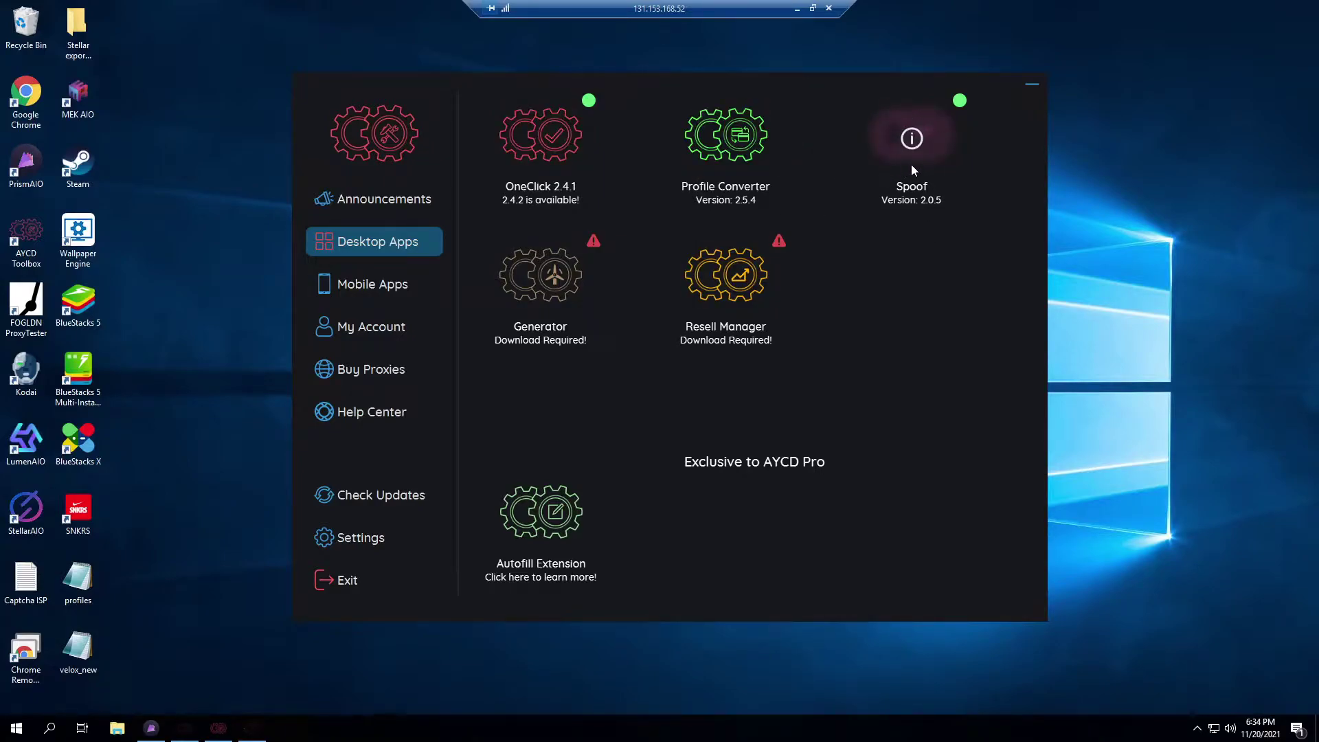
left_click(553, 141)
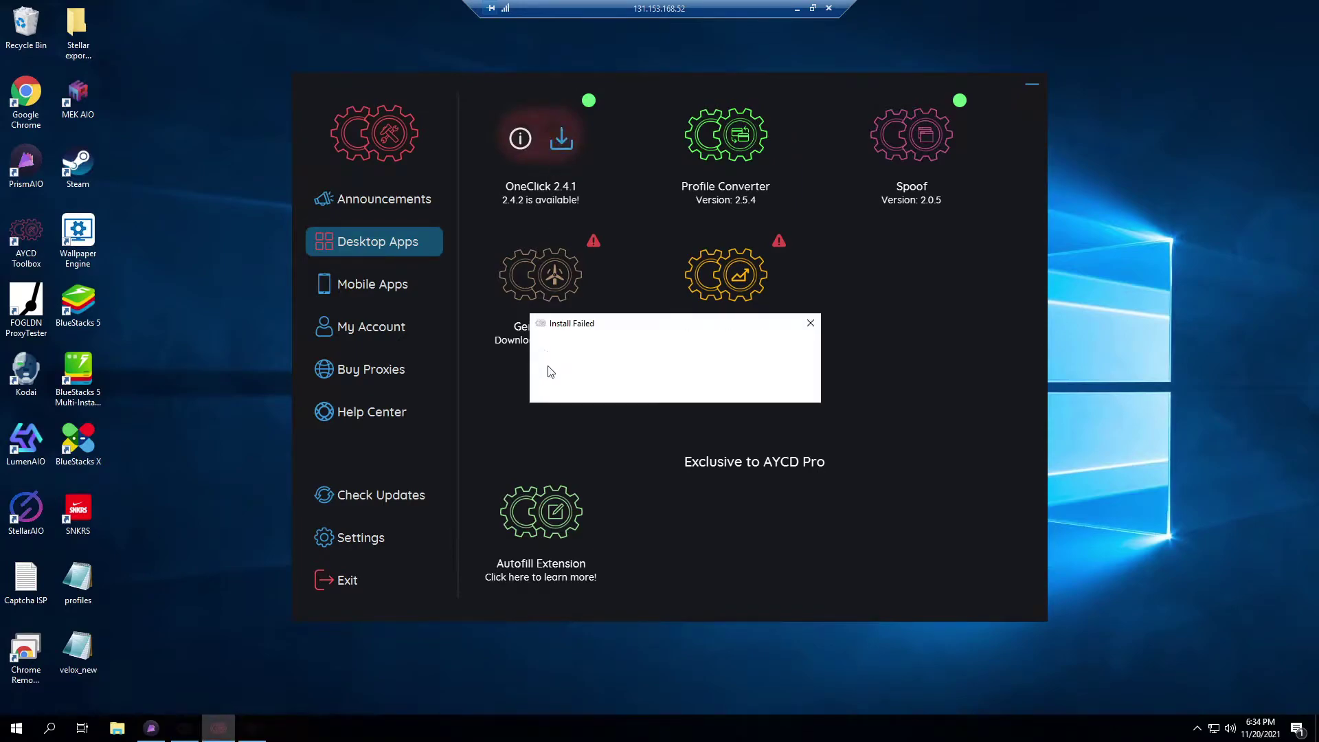
left_click(810, 325)
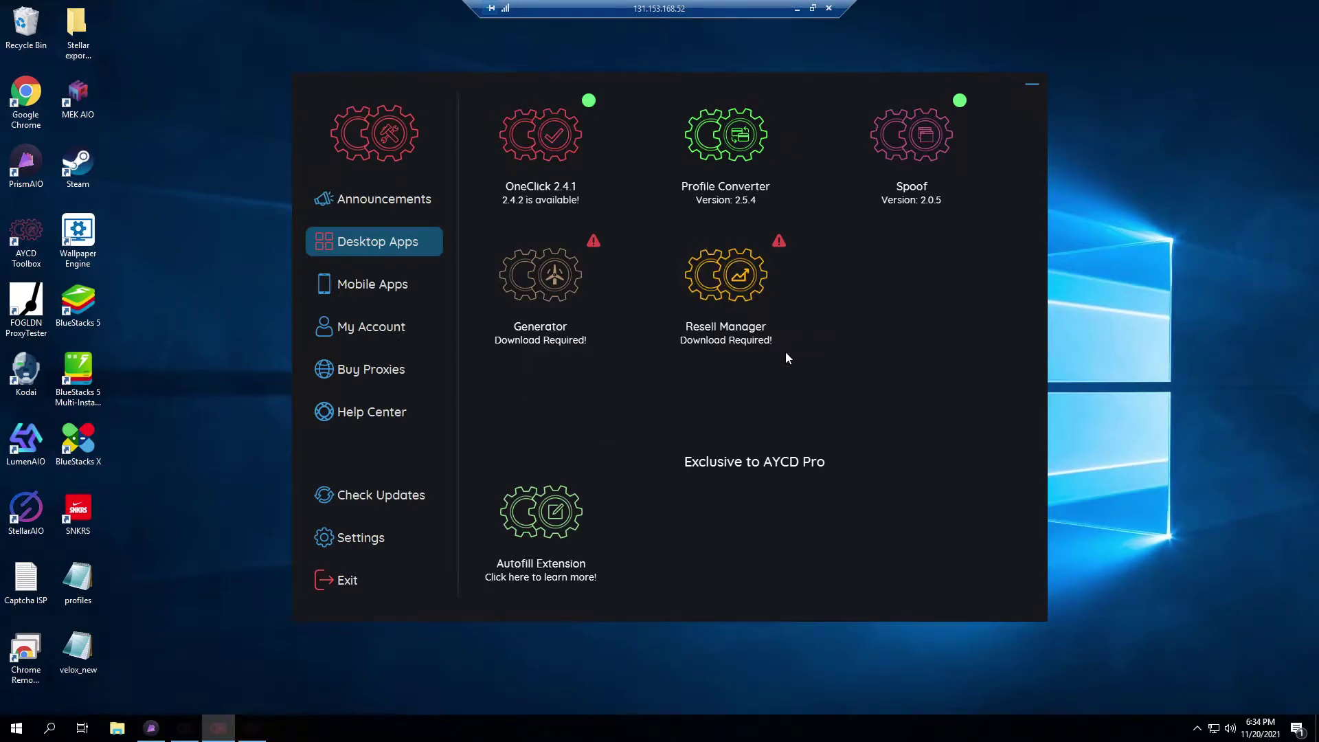
Step: Launch Spoof from its Toolbox tile and move its window up and right
mouse_move(927, 119)
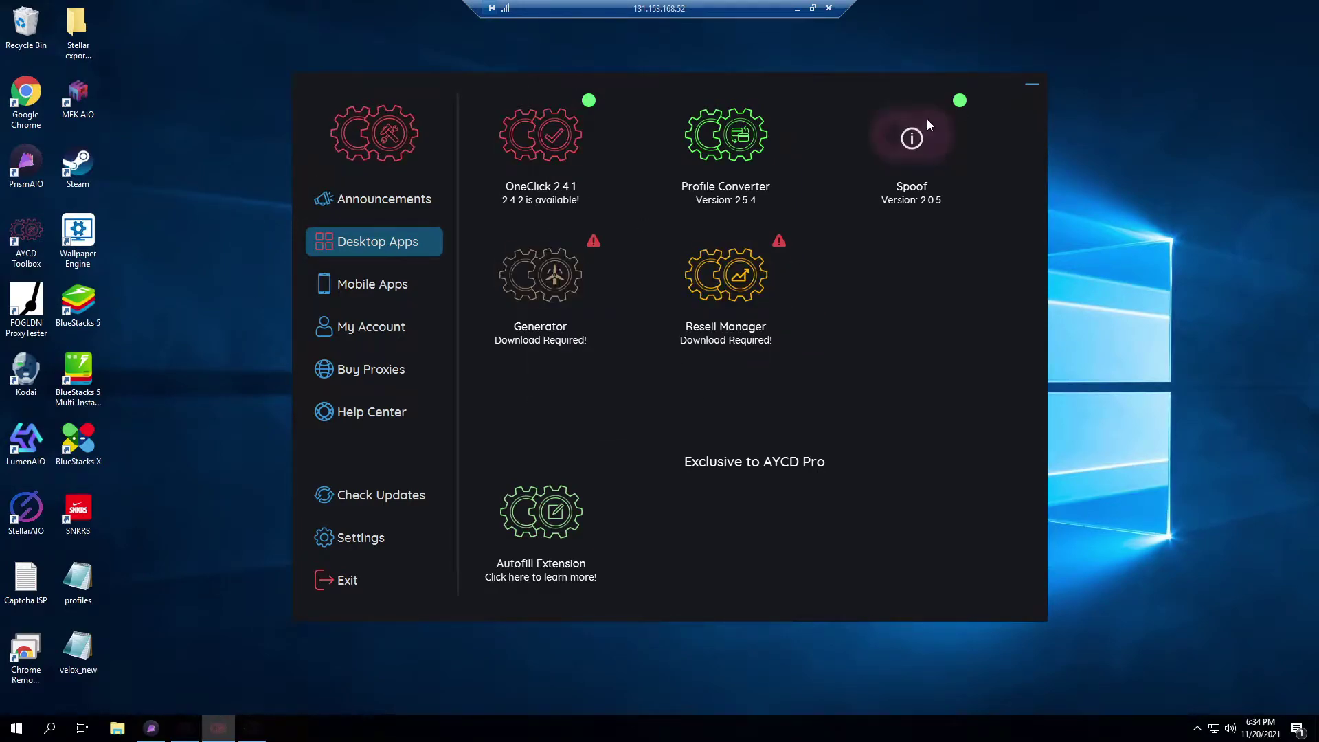
left_click(930, 154)
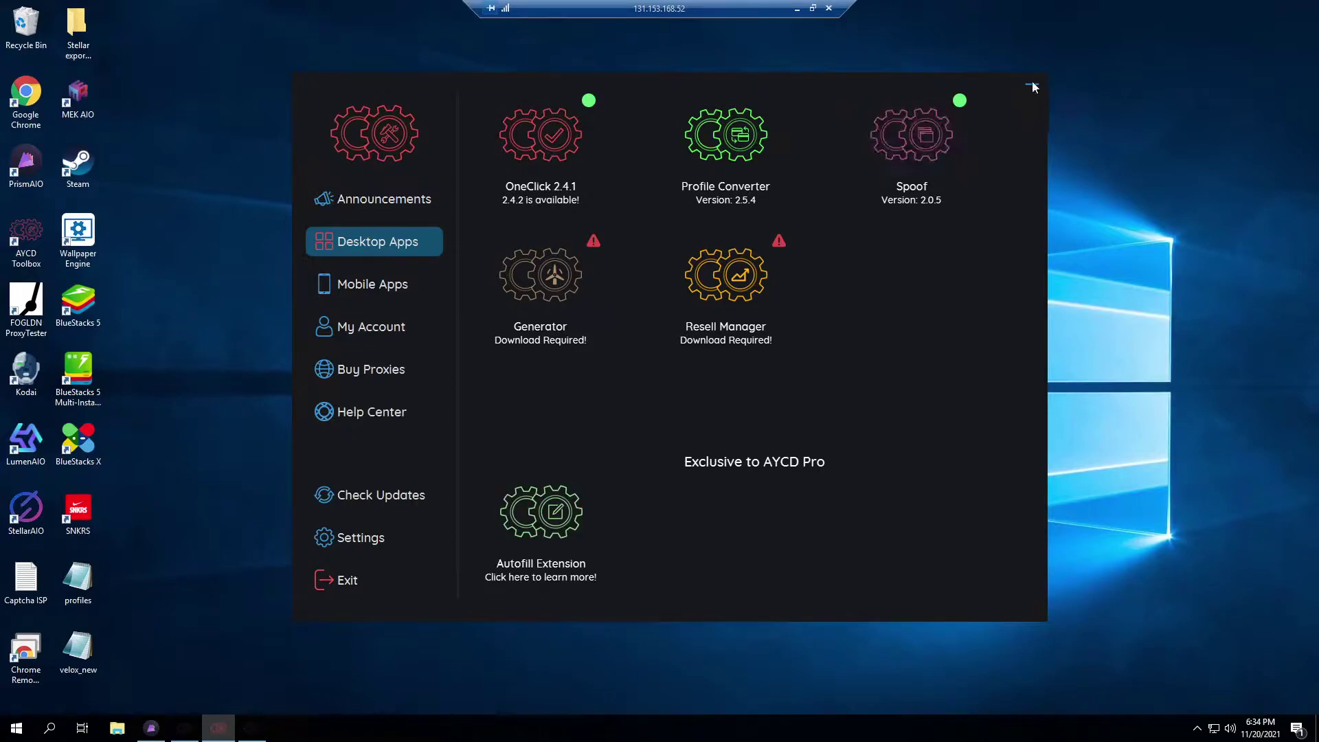
left_click_drag(744, 51, 767, 31)
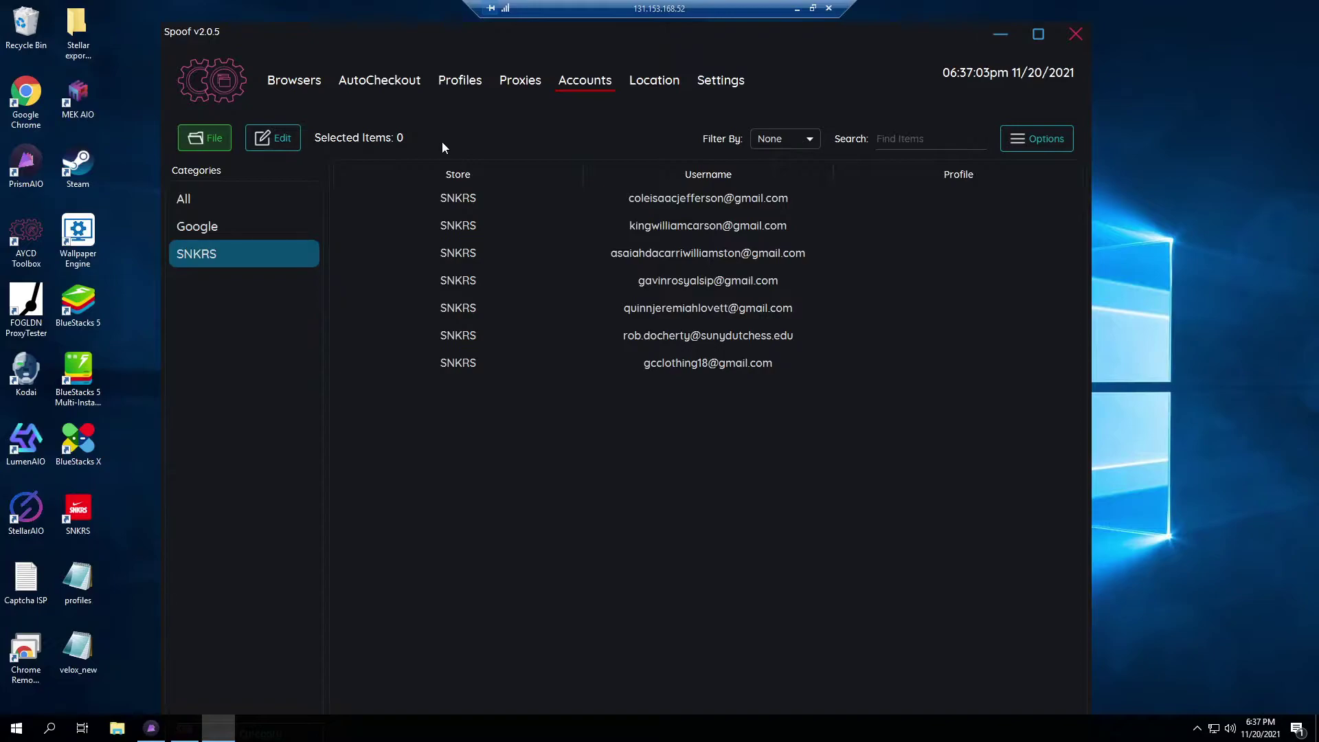
Step: Browse the Google category's accounts, then return to the seven SNKRS accounts
left_click(213, 226)
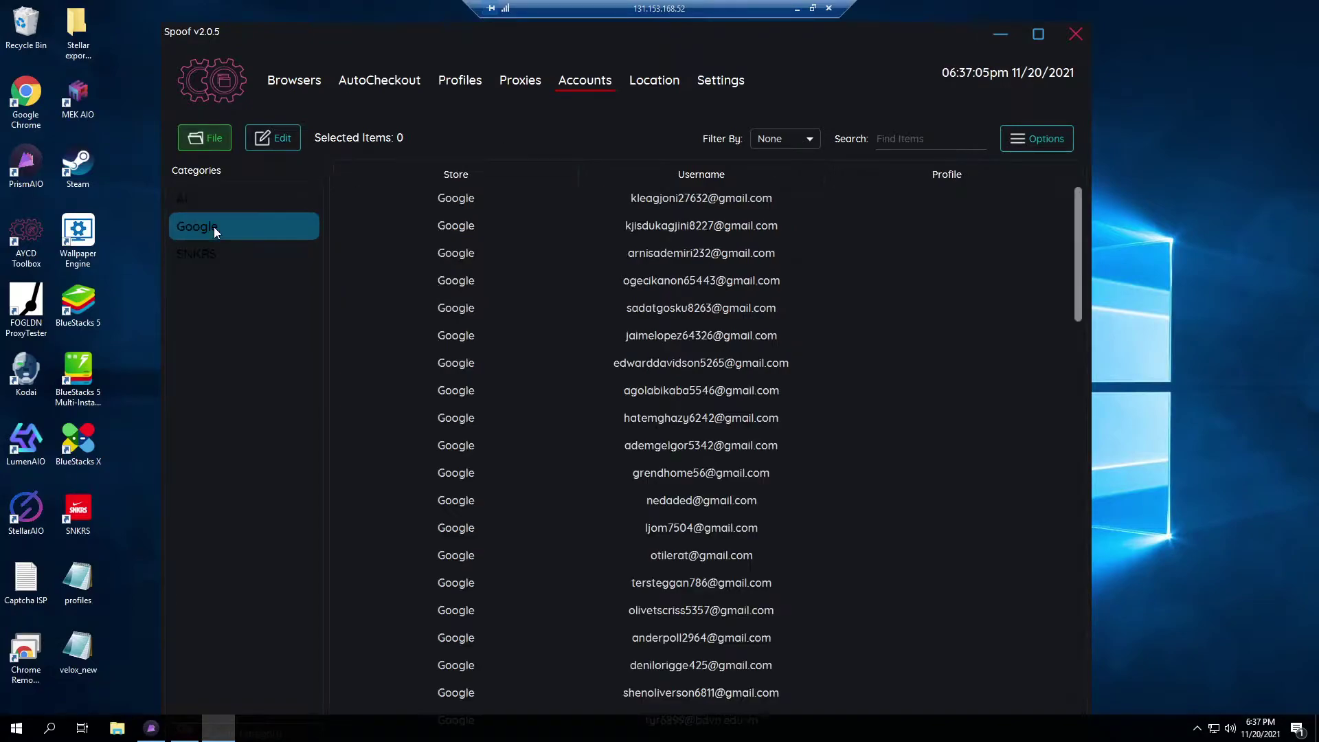
scroll(670, 290, "down", 5)
scroll(632, 278, "up", 5)
scroll(631, 278, "up", 1)
scroll(687, 275, "down", 5)
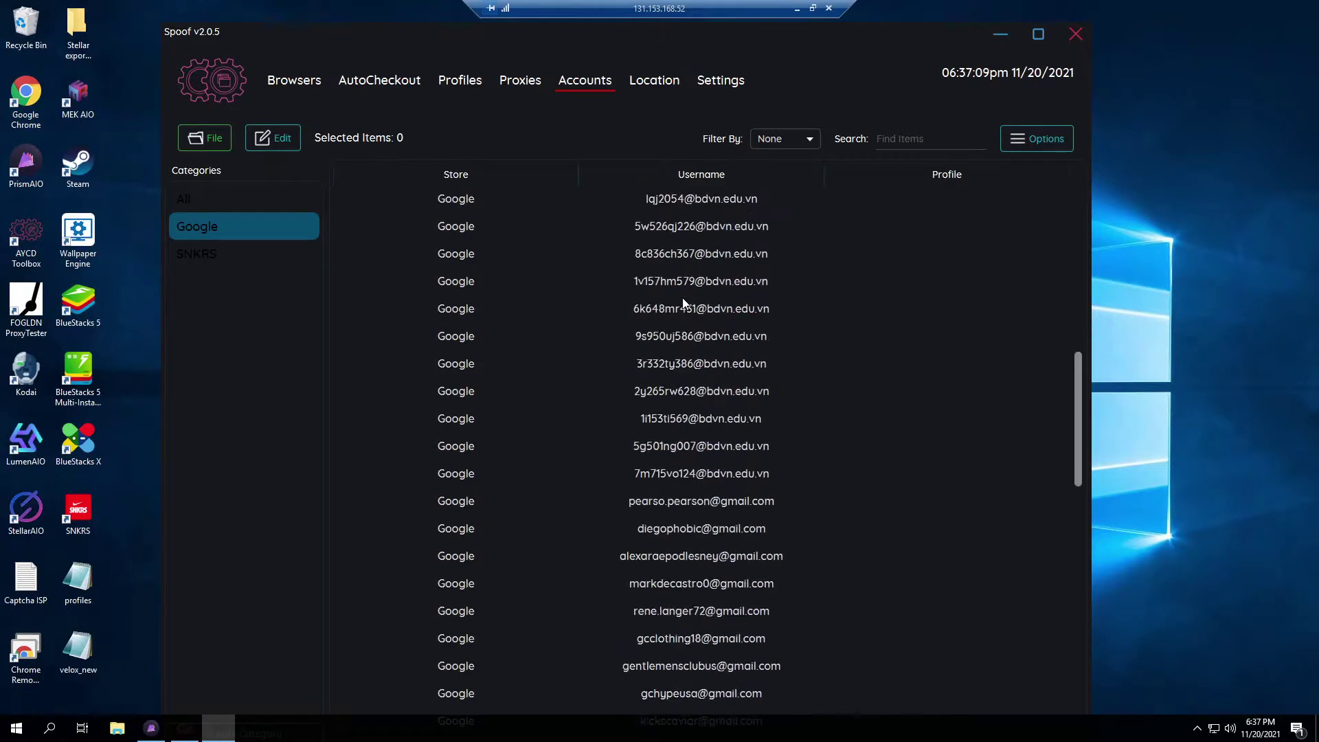
scroll(682, 301, "up", 5)
left_click(213, 257)
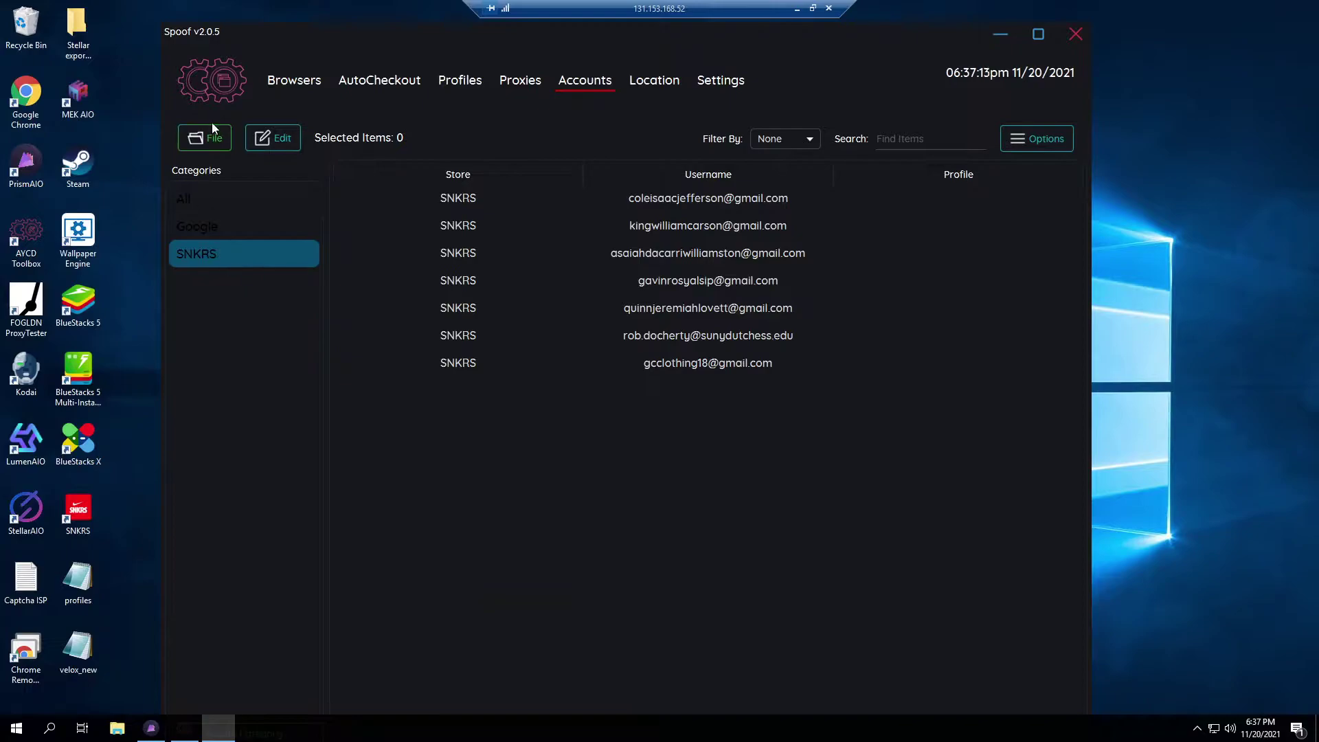
left_click(208, 148)
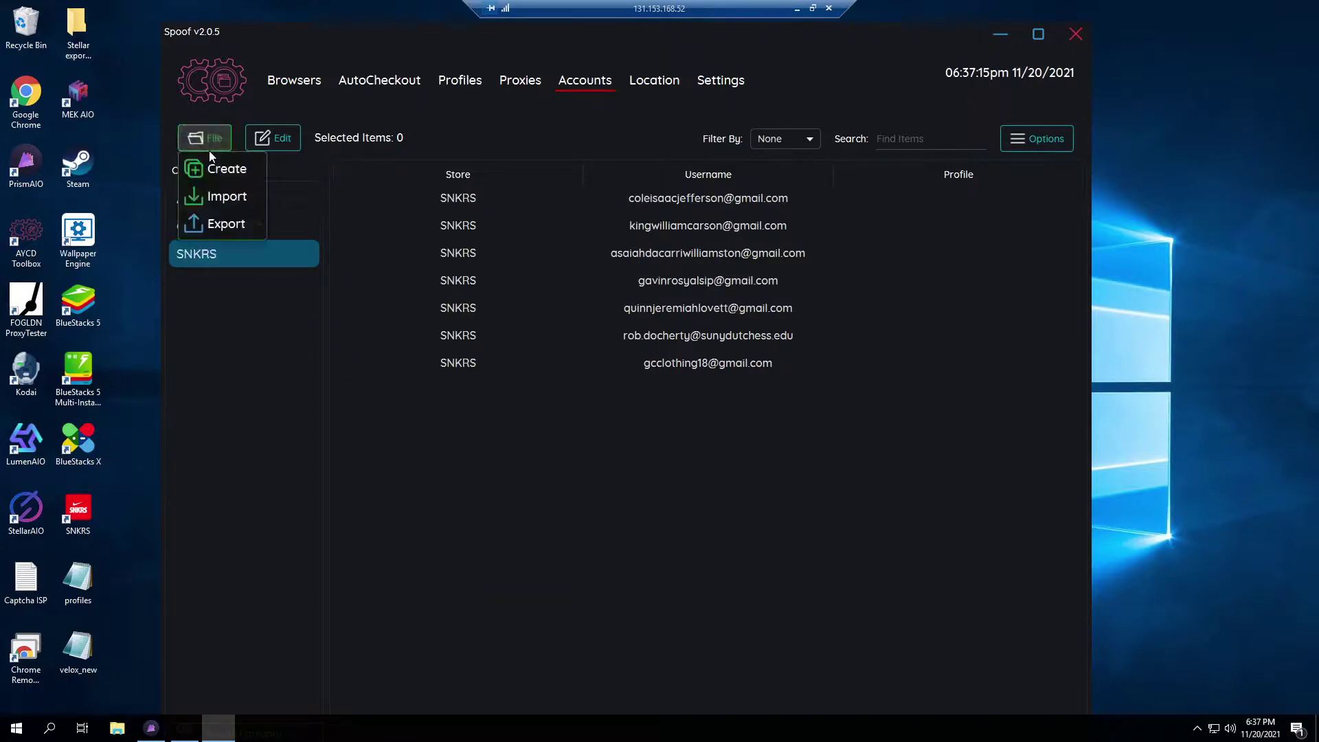
left_click(218, 169)
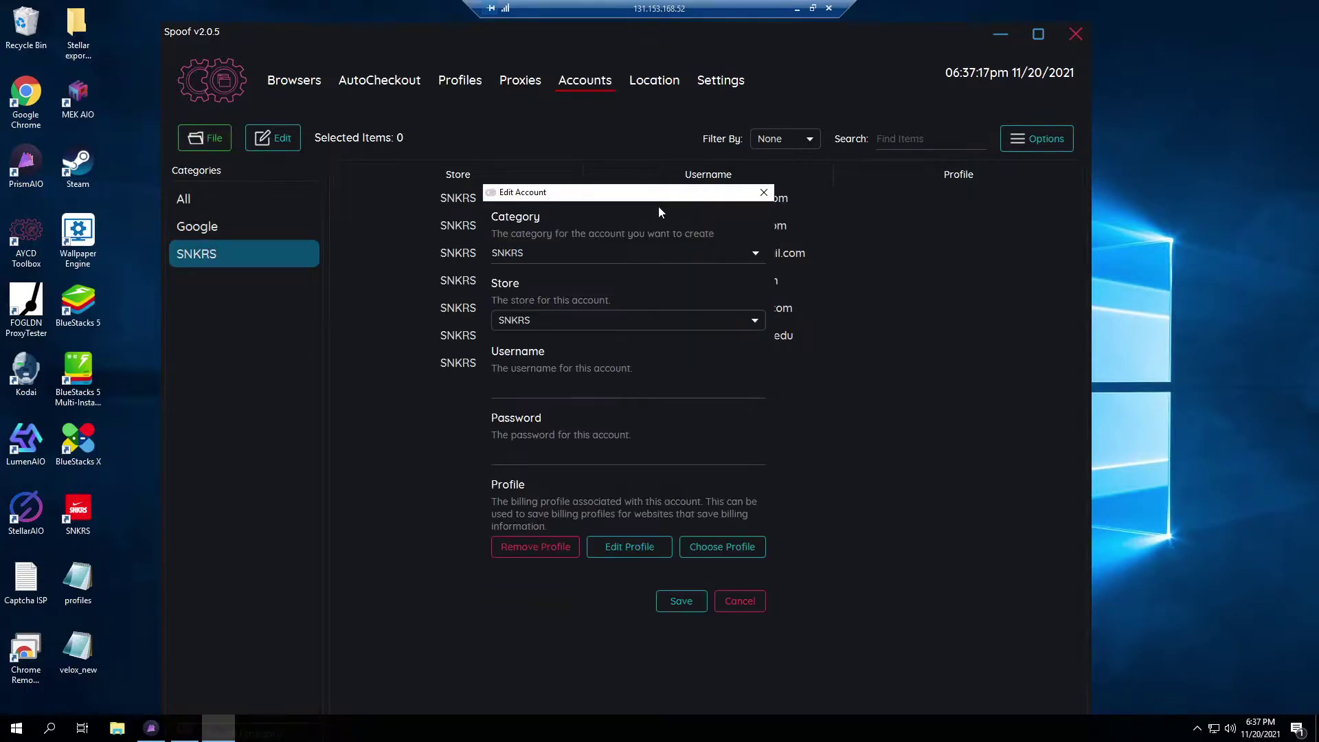
left_click(752, 252)
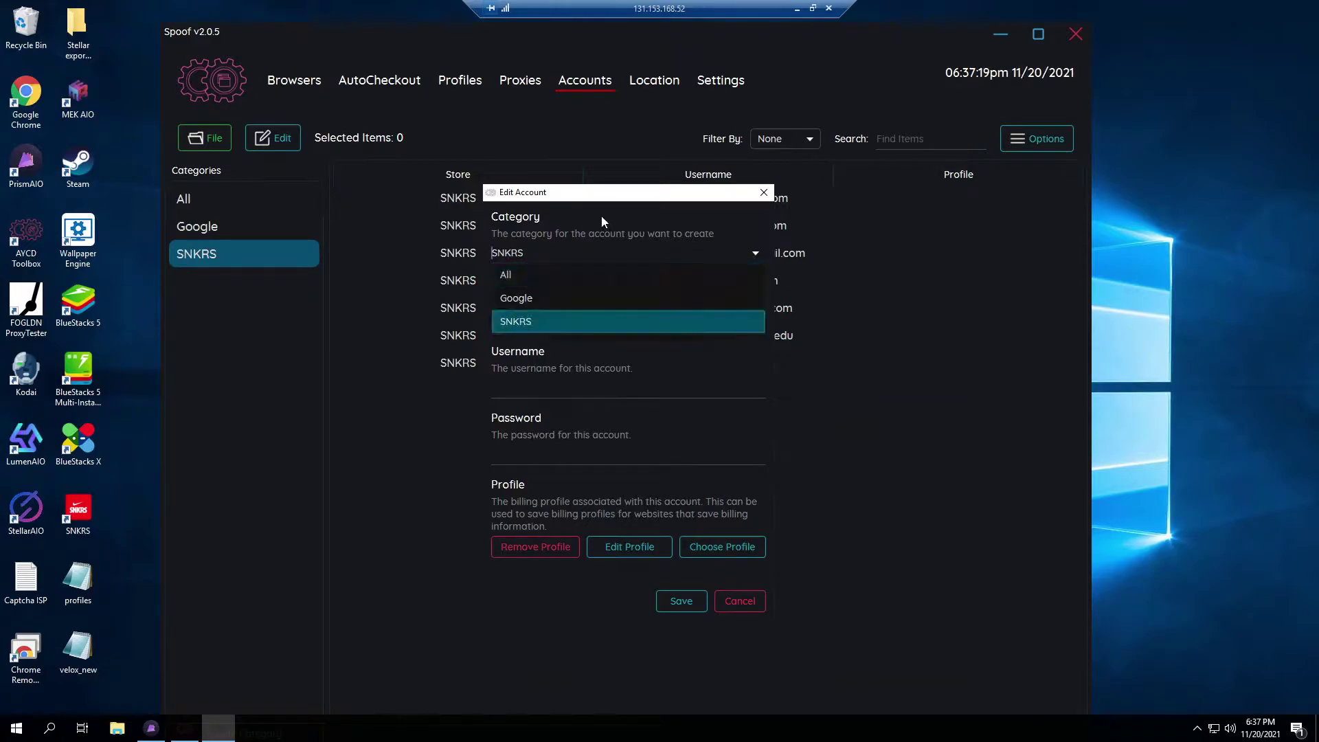
left_click(522, 298)
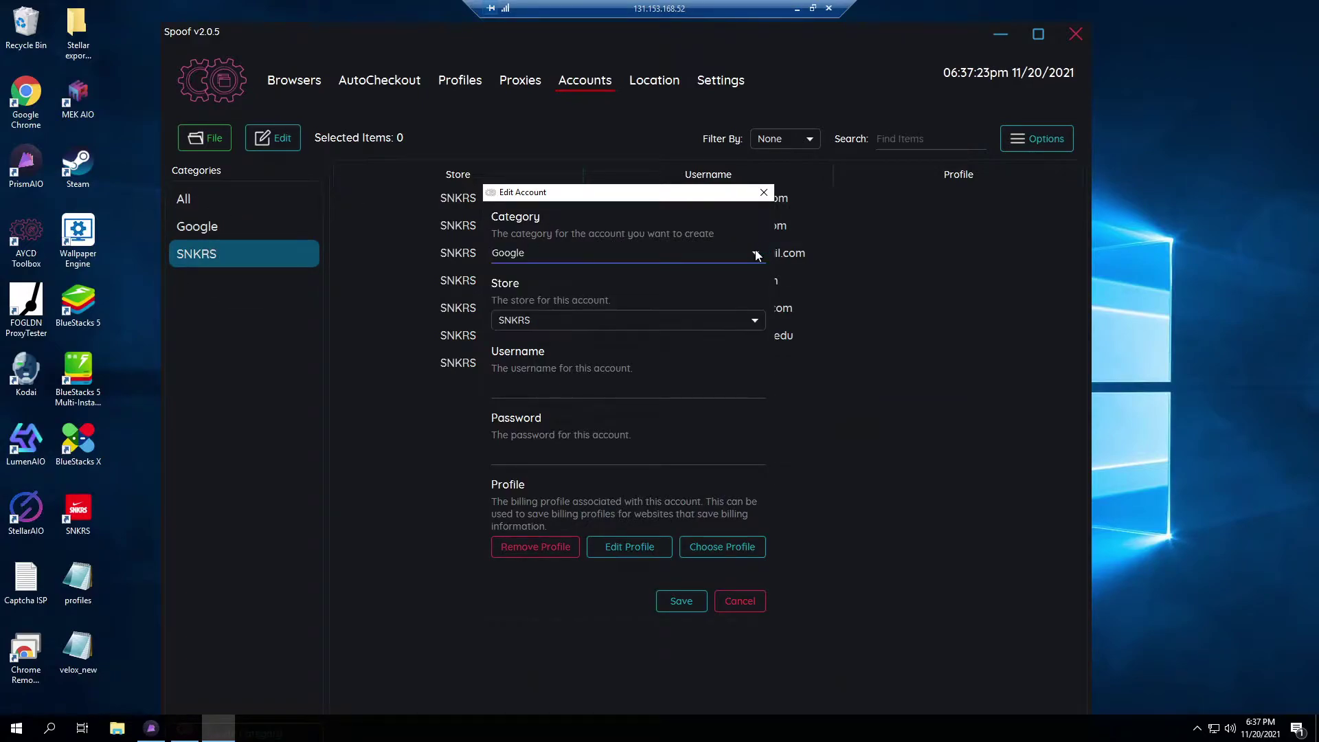
left_click(755, 254)
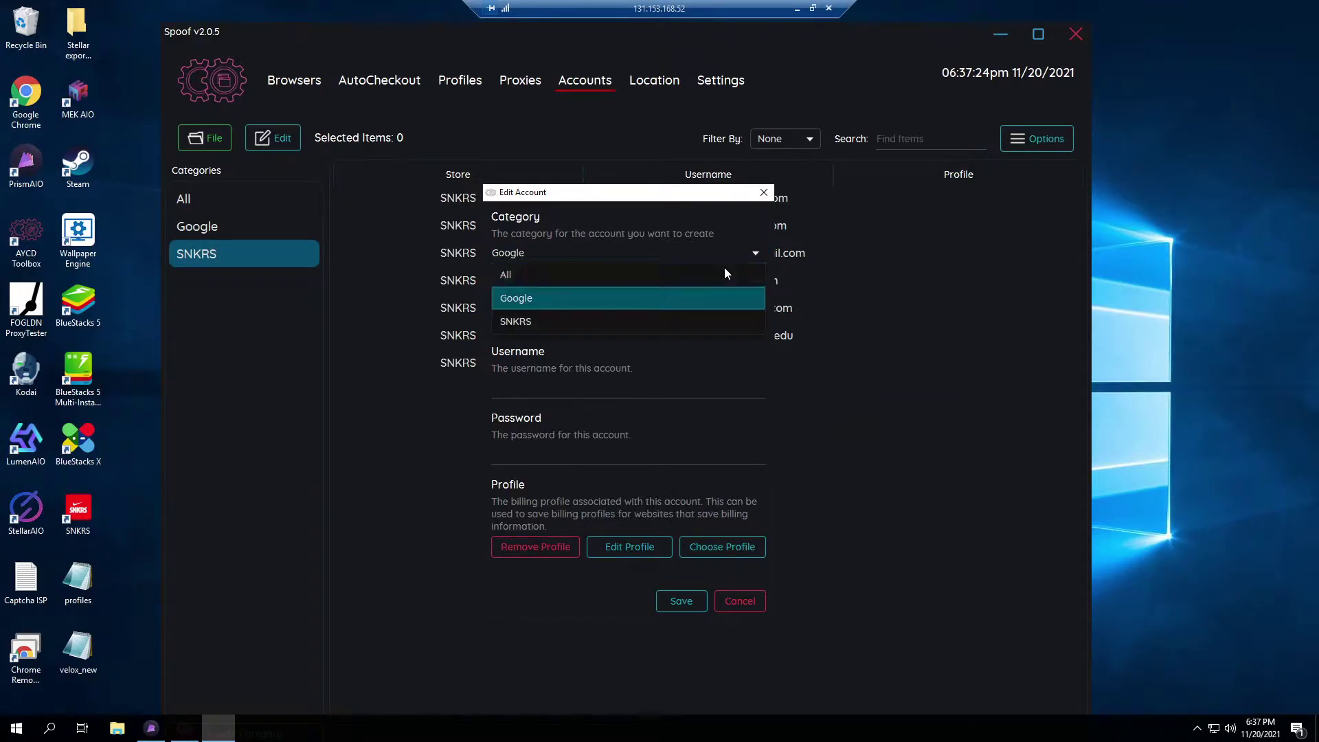
left_click(551, 324)
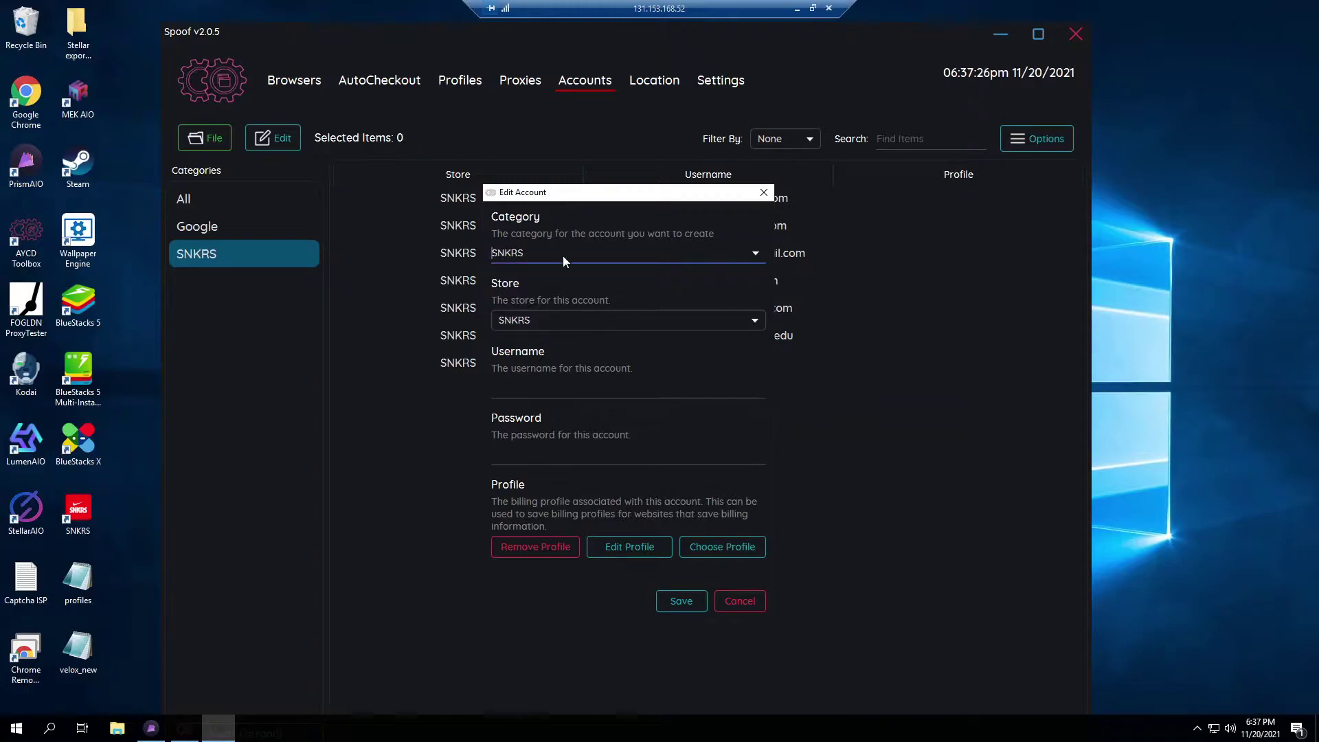
left_click(622, 320)
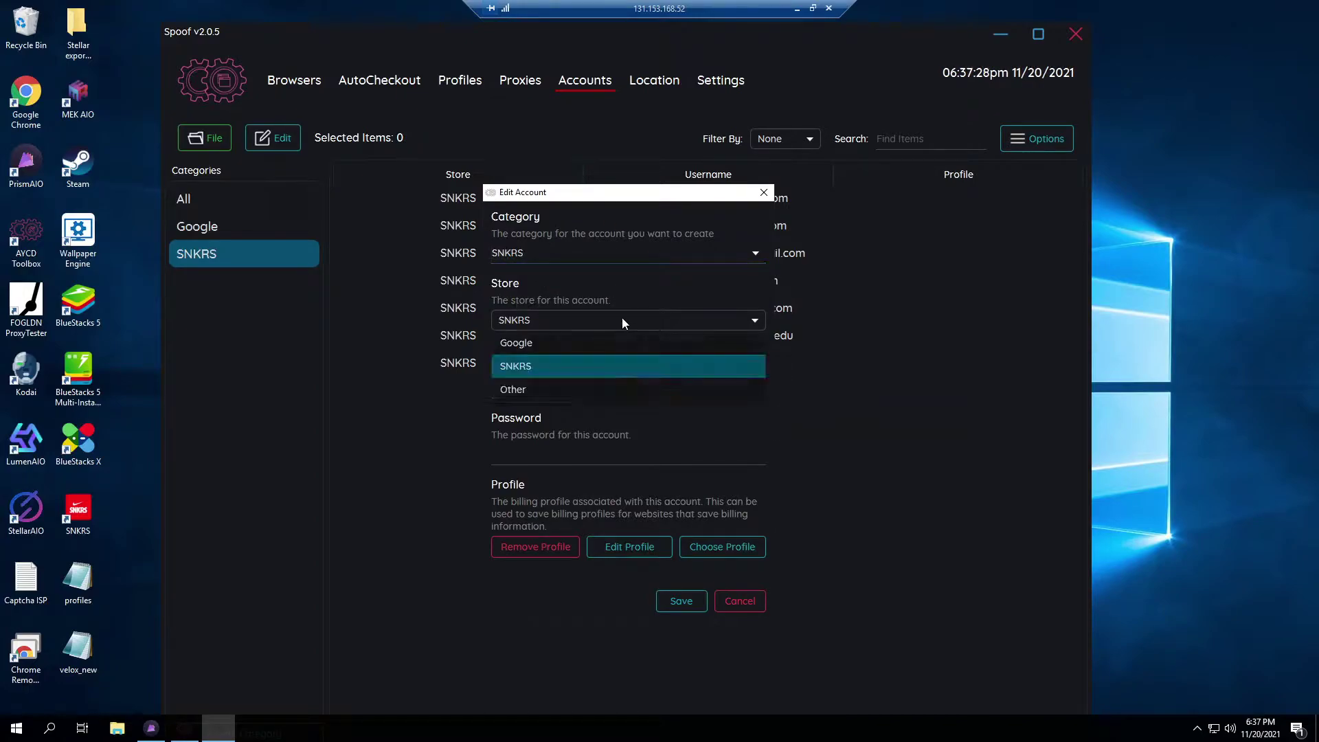
left_click(562, 320)
left_click(596, 392)
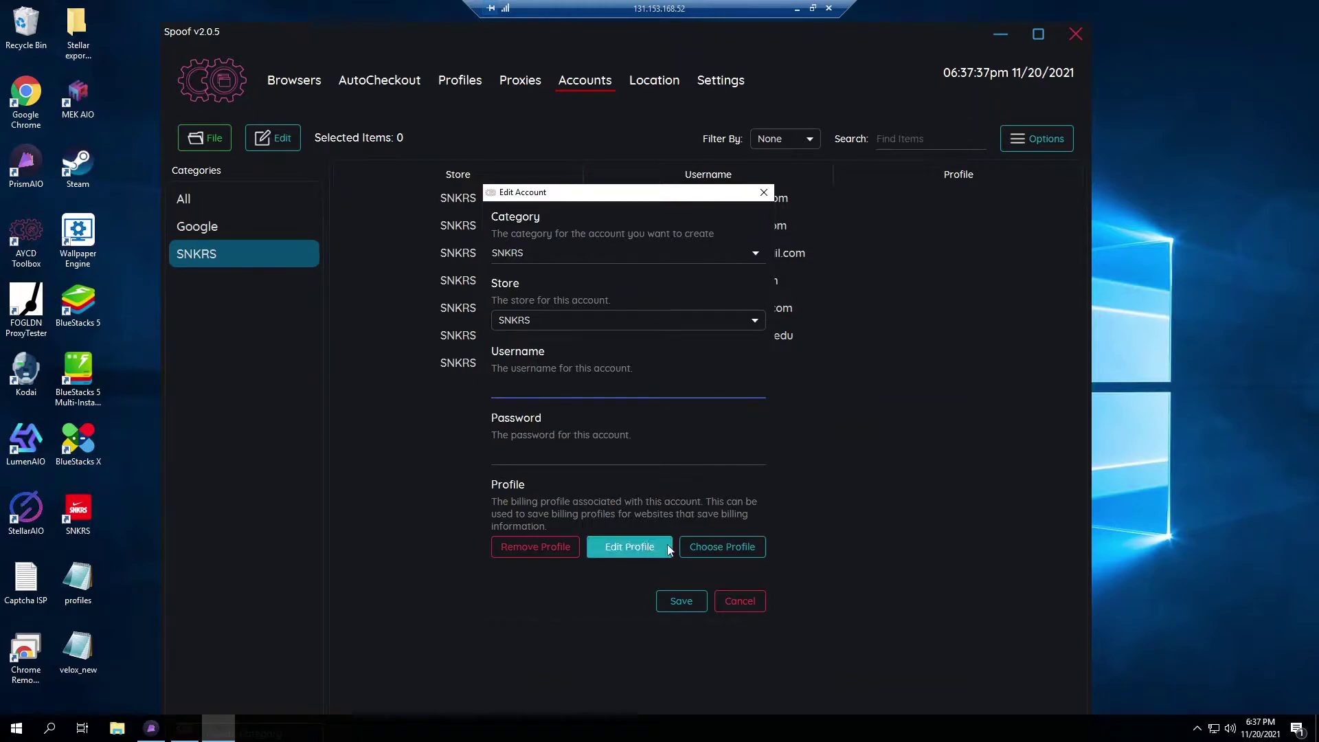
Step: Discard the new-account form and switch to the Proxies list
left_click(769, 195)
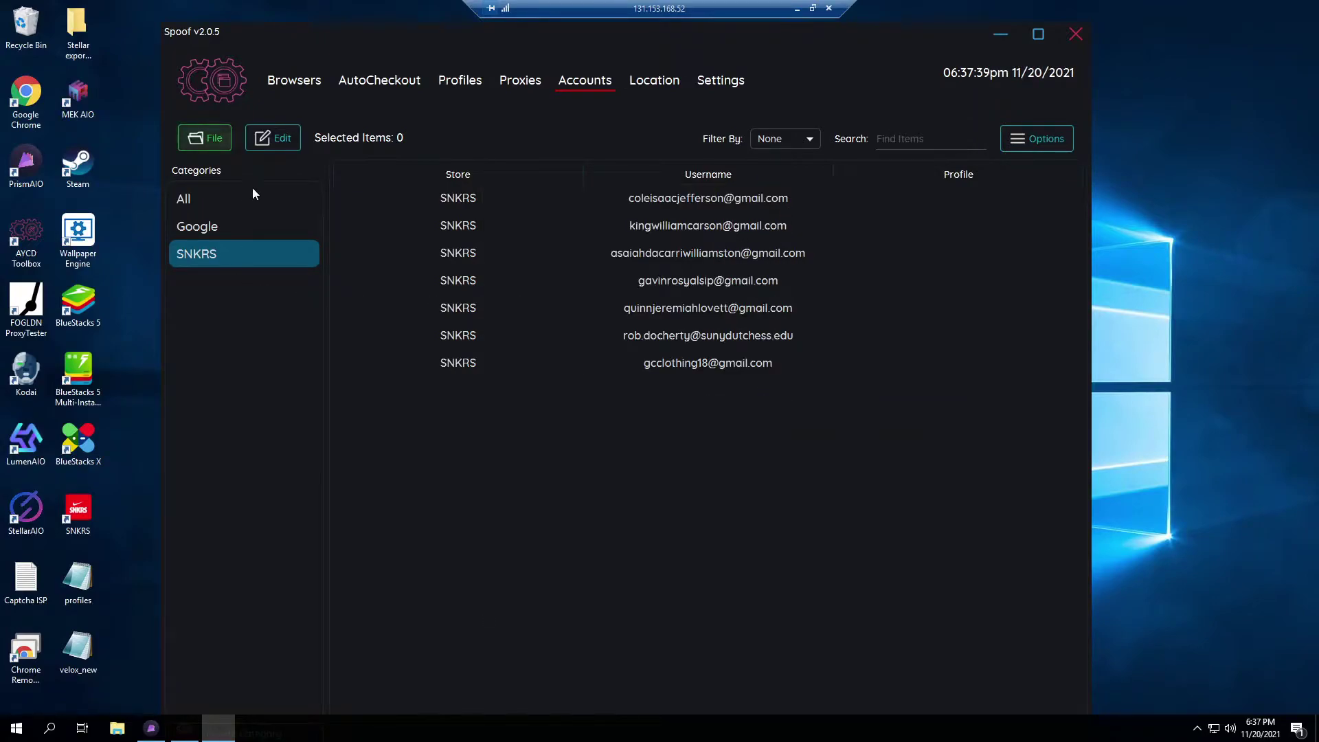
left_click(521, 77)
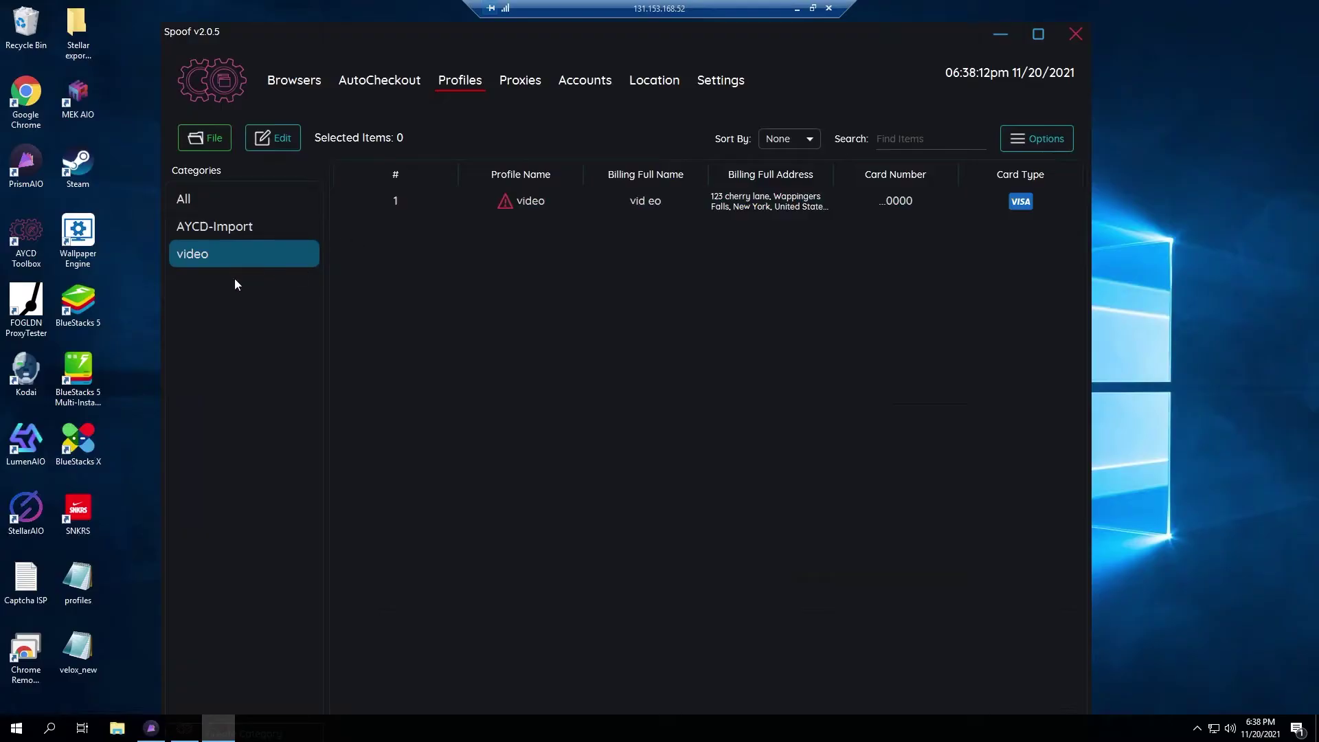
left_click(698, 204)
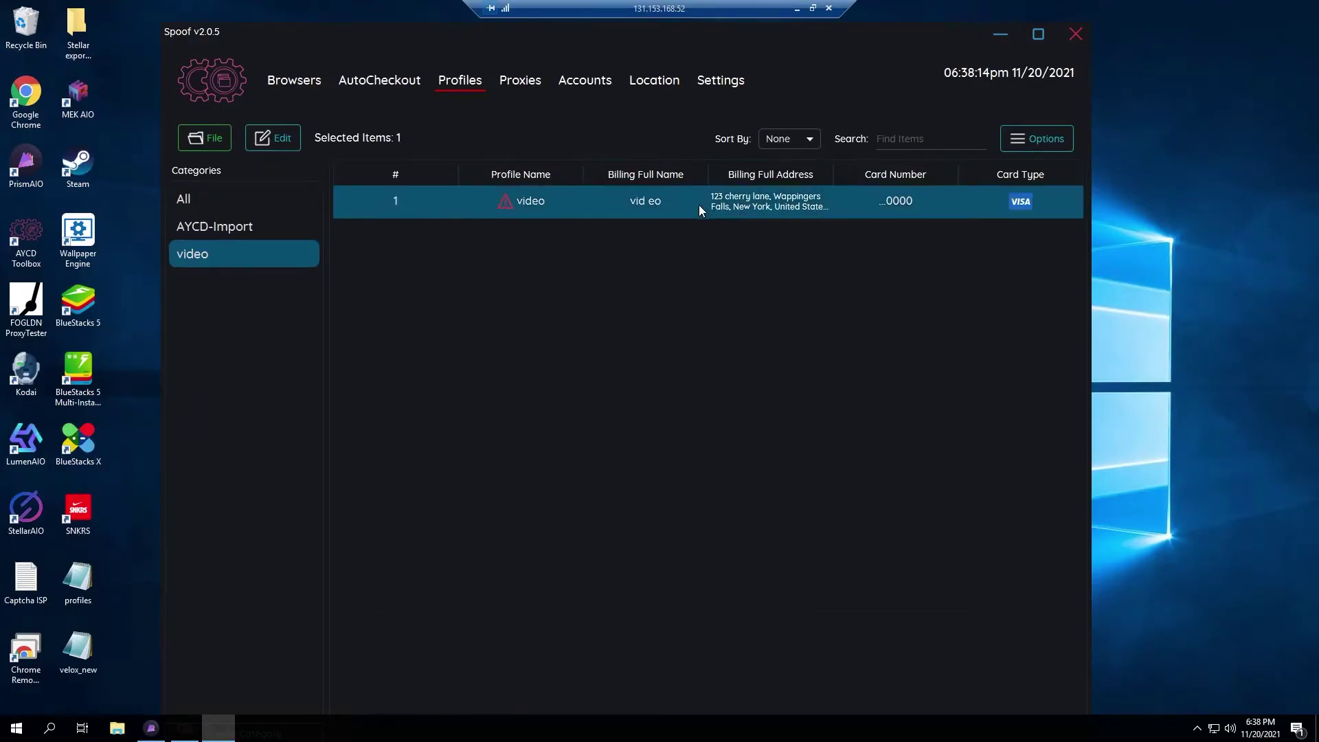
right_click(772, 202)
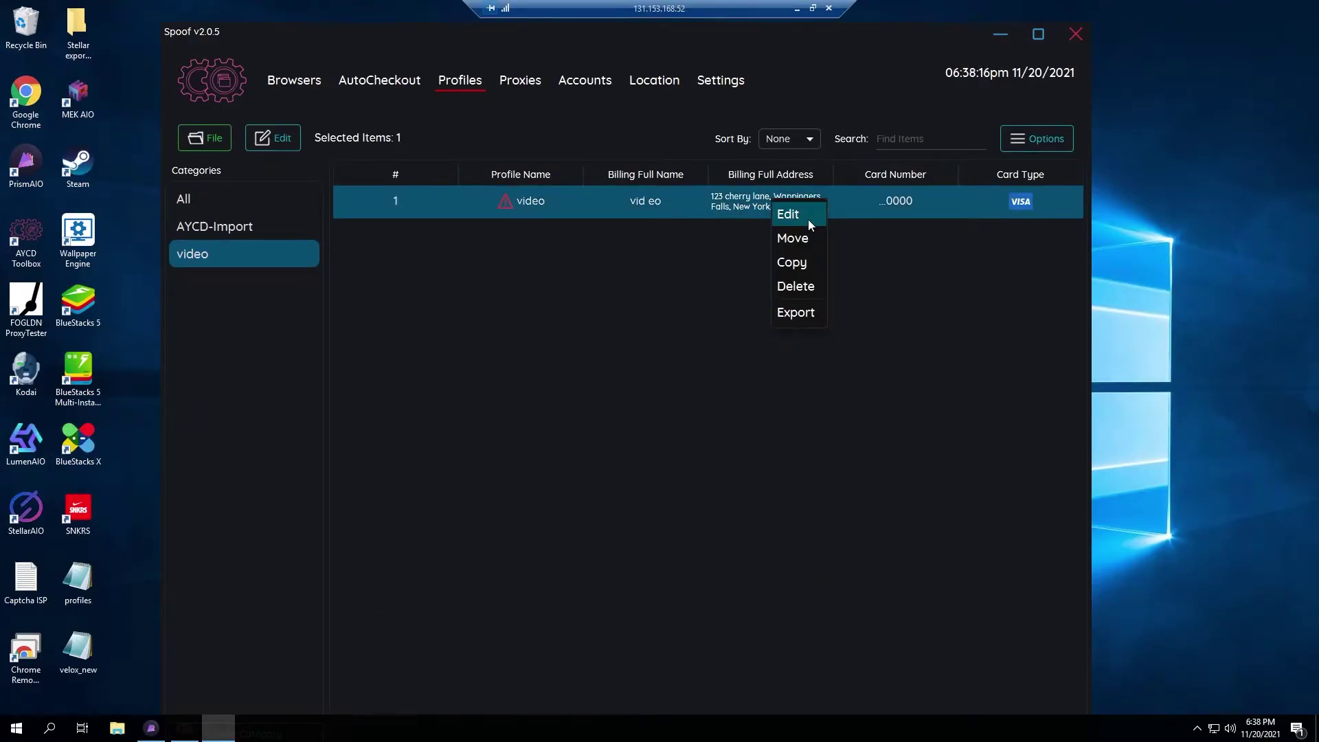
left_click(808, 220)
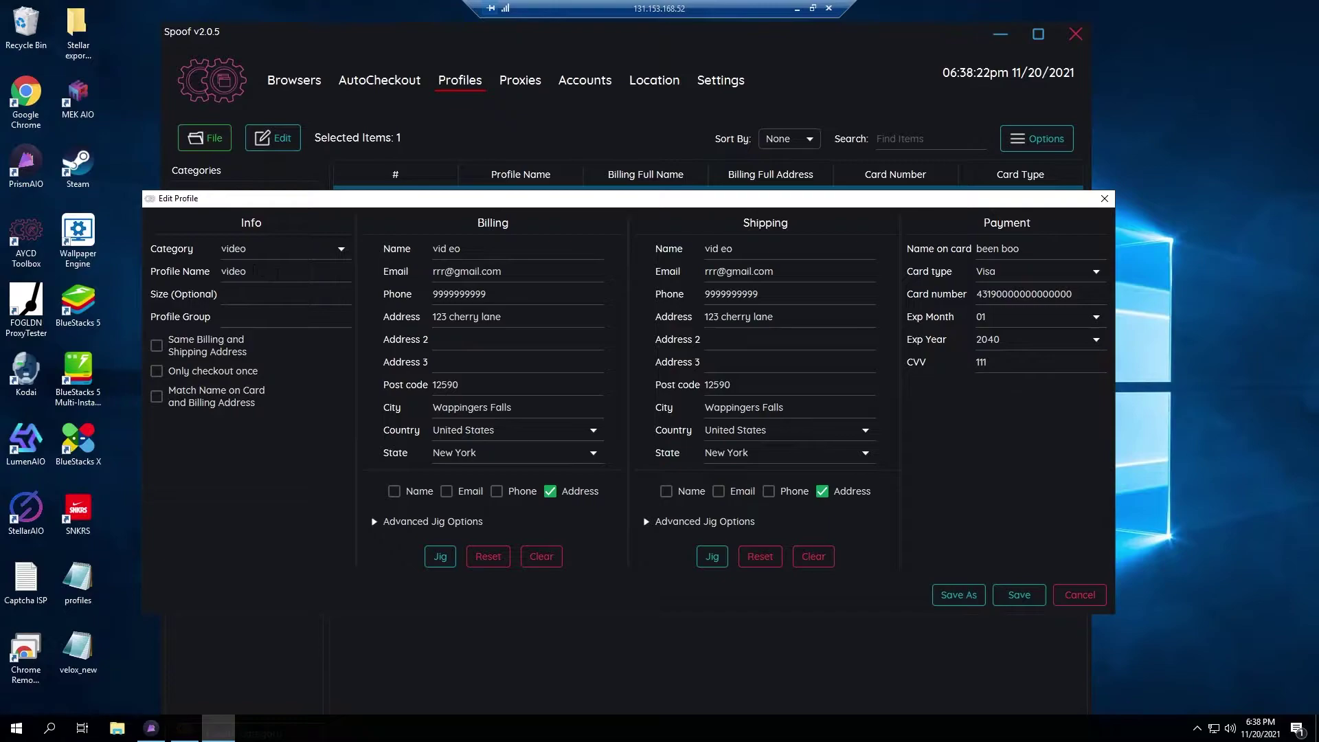
left_click(158, 348)
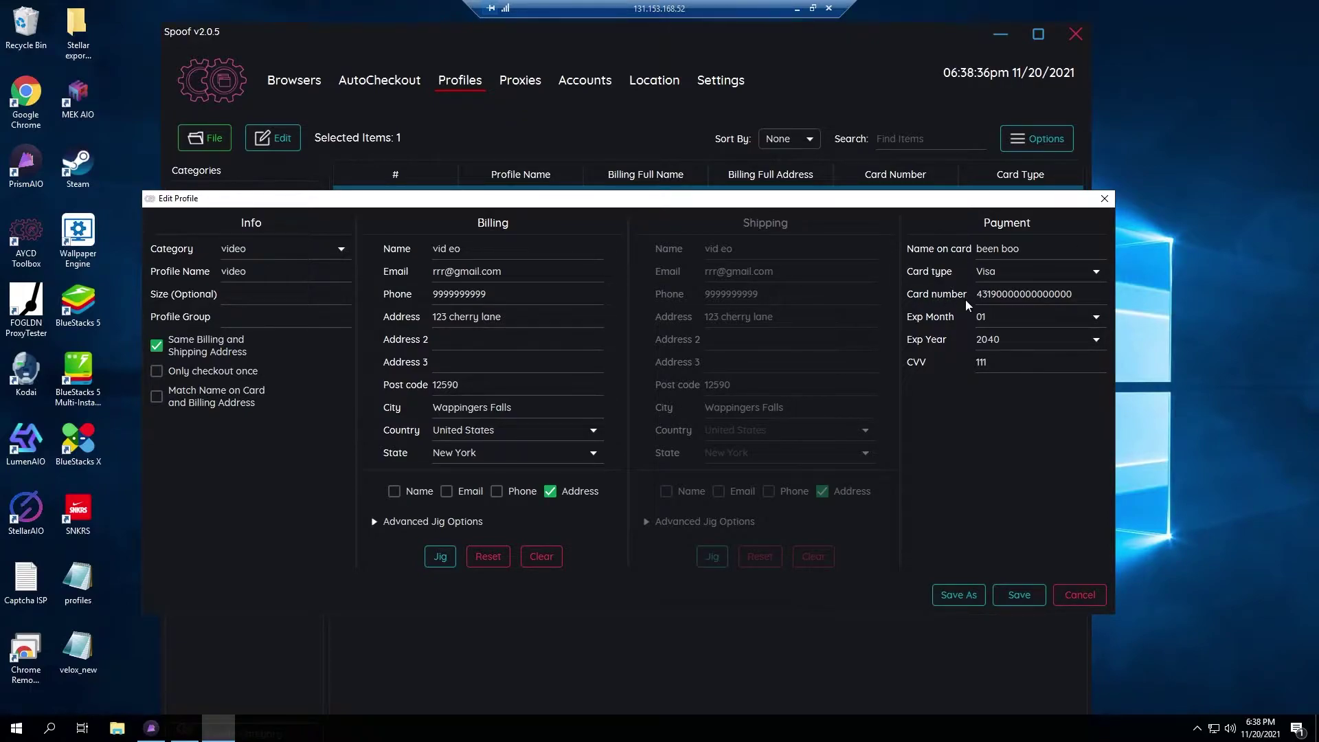
left_click(1104, 198)
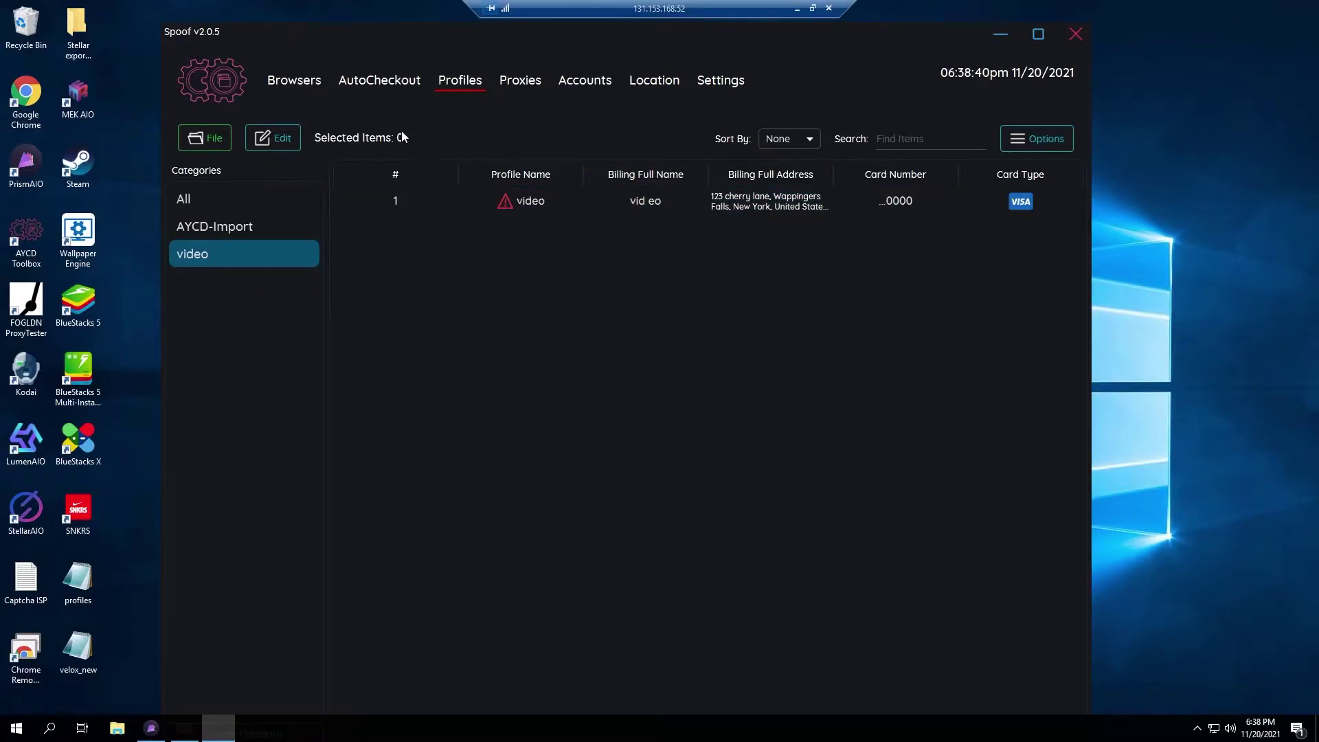
Step: Open the Create Browser Tasks form from the browser tasks view and move it higher
left_click(294, 80)
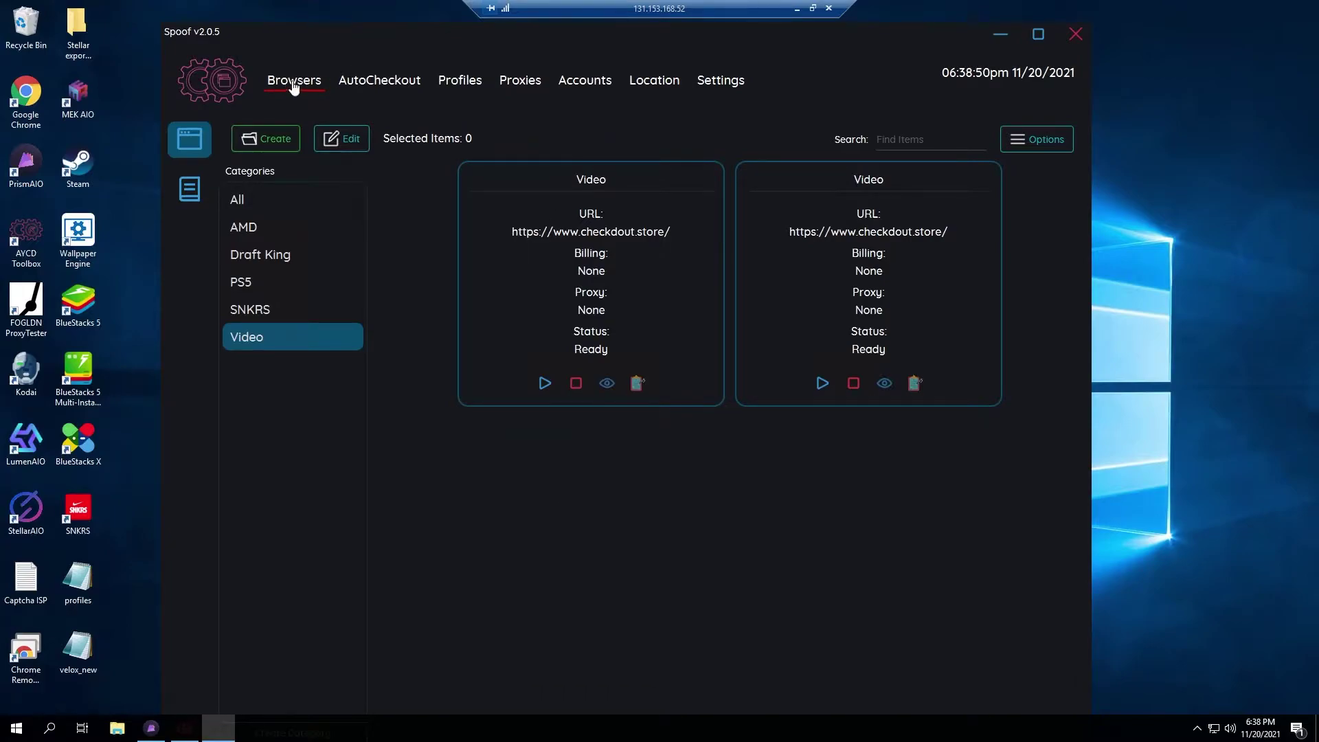
left_click(297, 141)
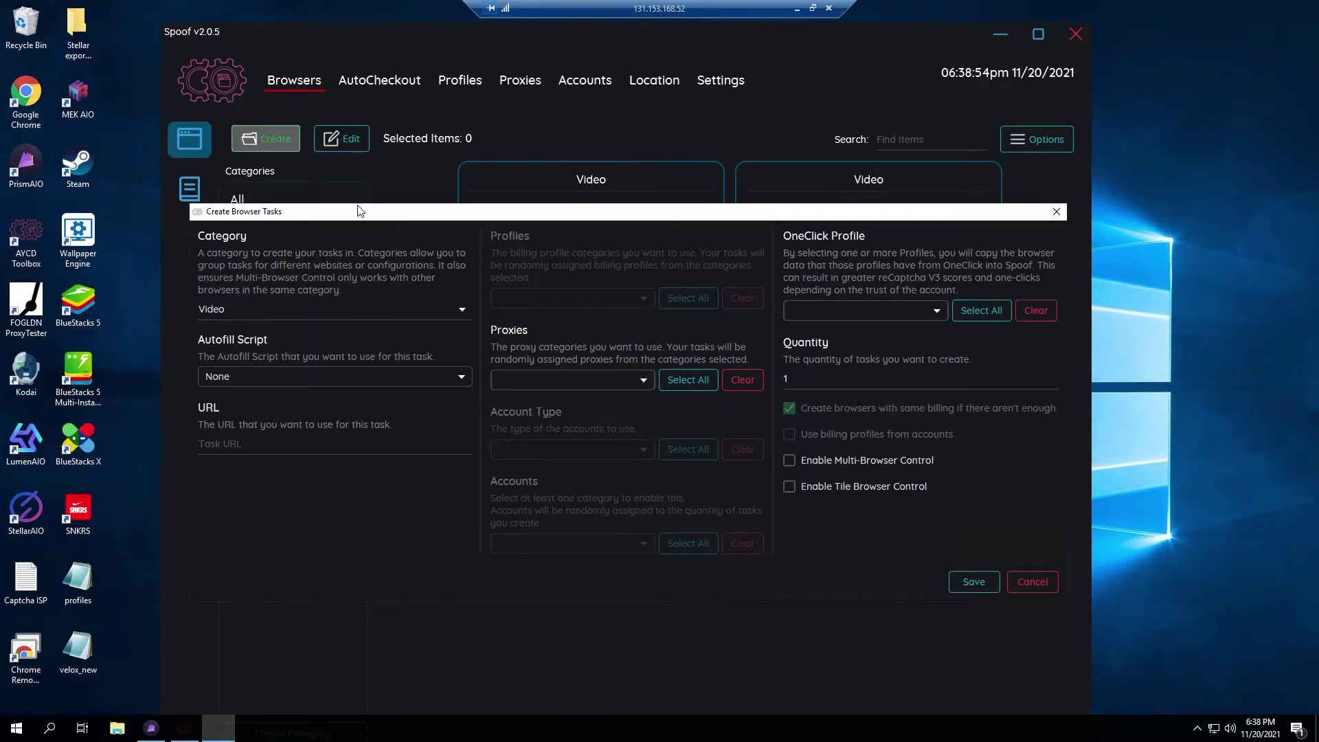
mouse_move(359, 209)
left_mouse_down()
mouse_move(355, 177)
mouse_move(375, 191)
left_mouse_up()
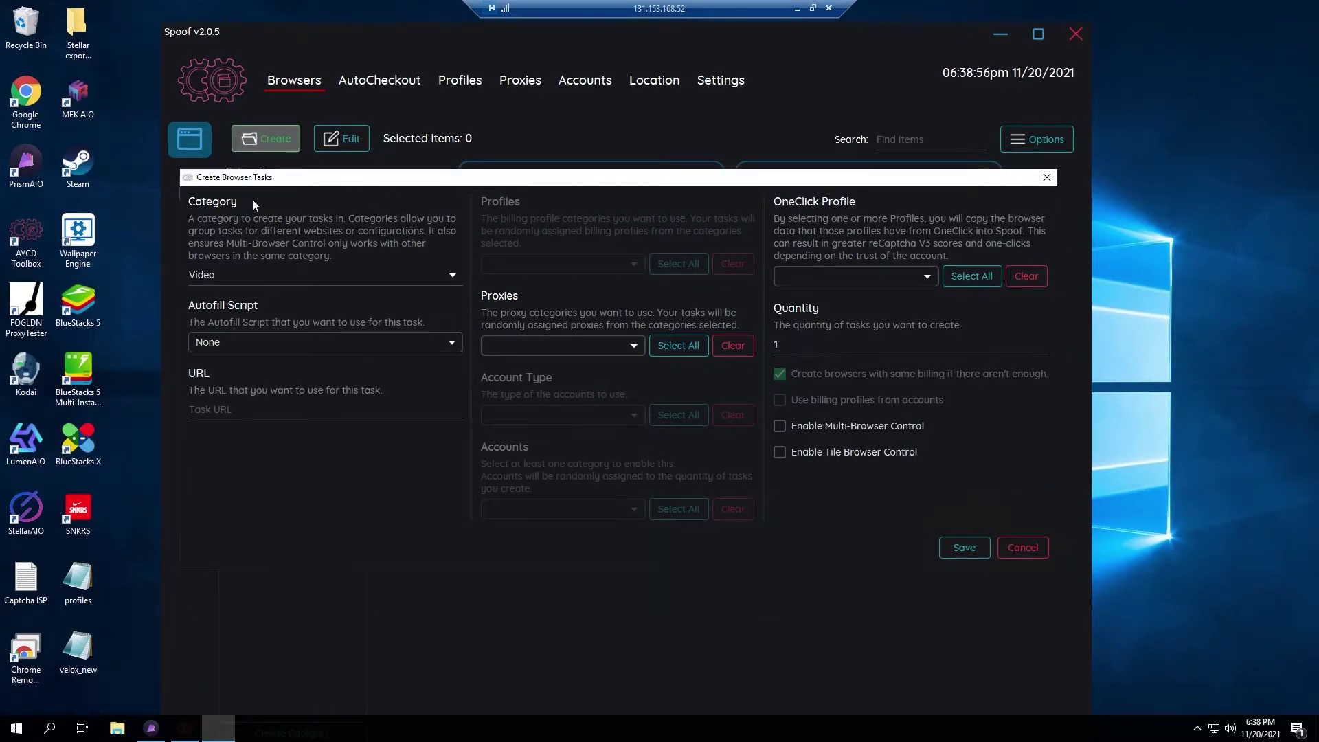
Step: Keep the task category as Video and the autofill script as None
left_click(453, 274)
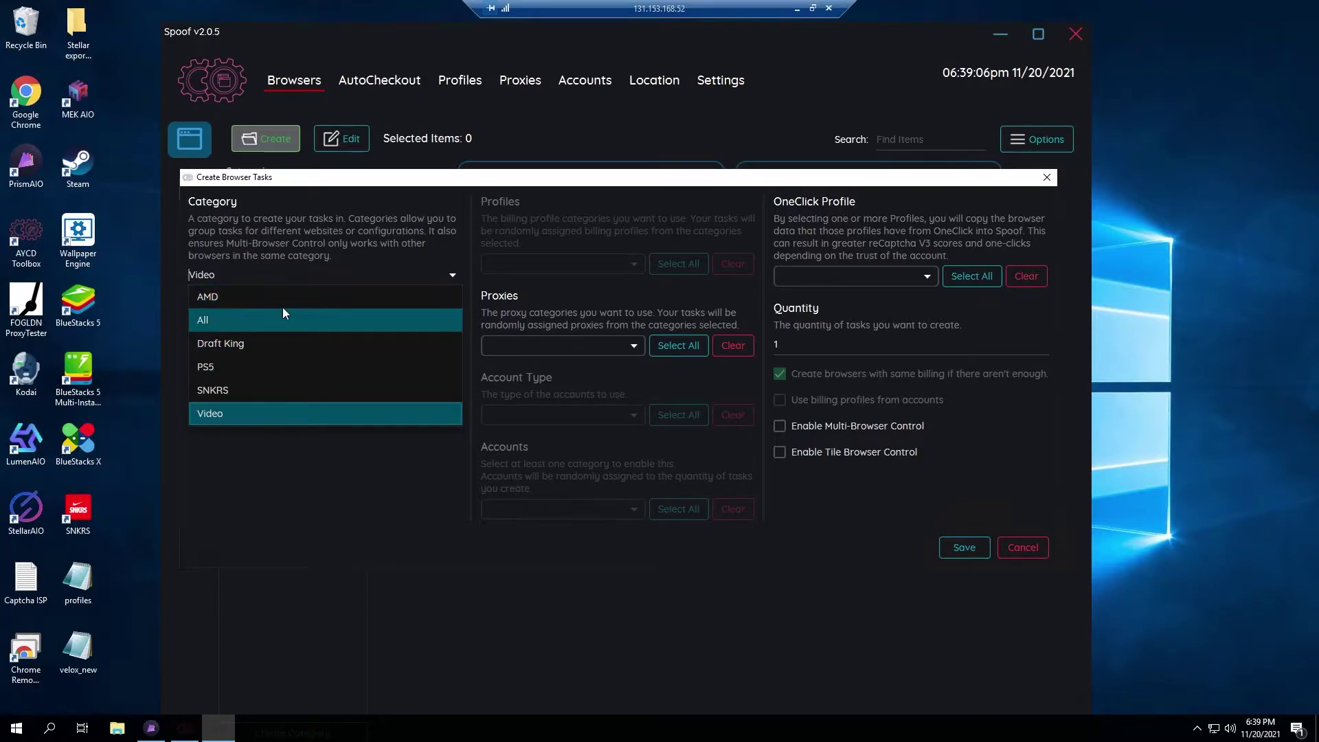
left_click(445, 272)
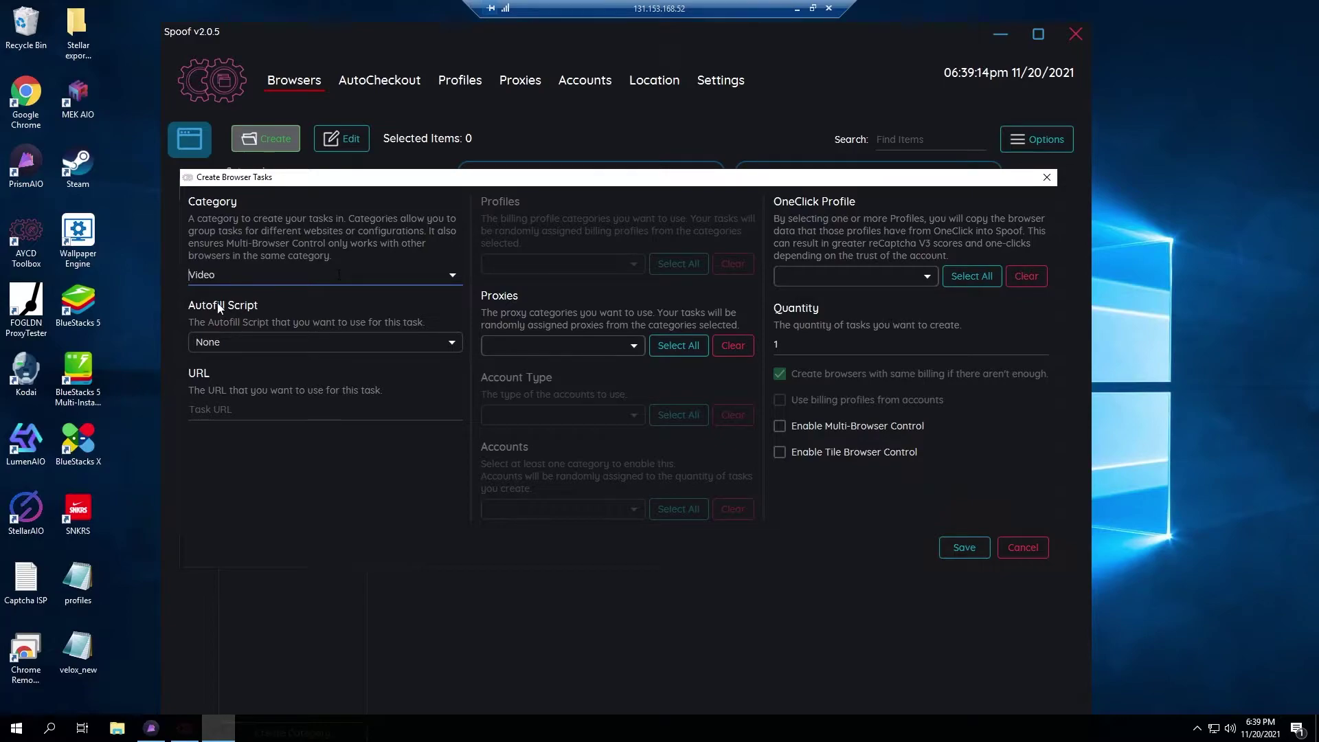
left_click(295, 342)
scroll(330, 406, "down", 1)
scroll(330, 410, "down", 1)
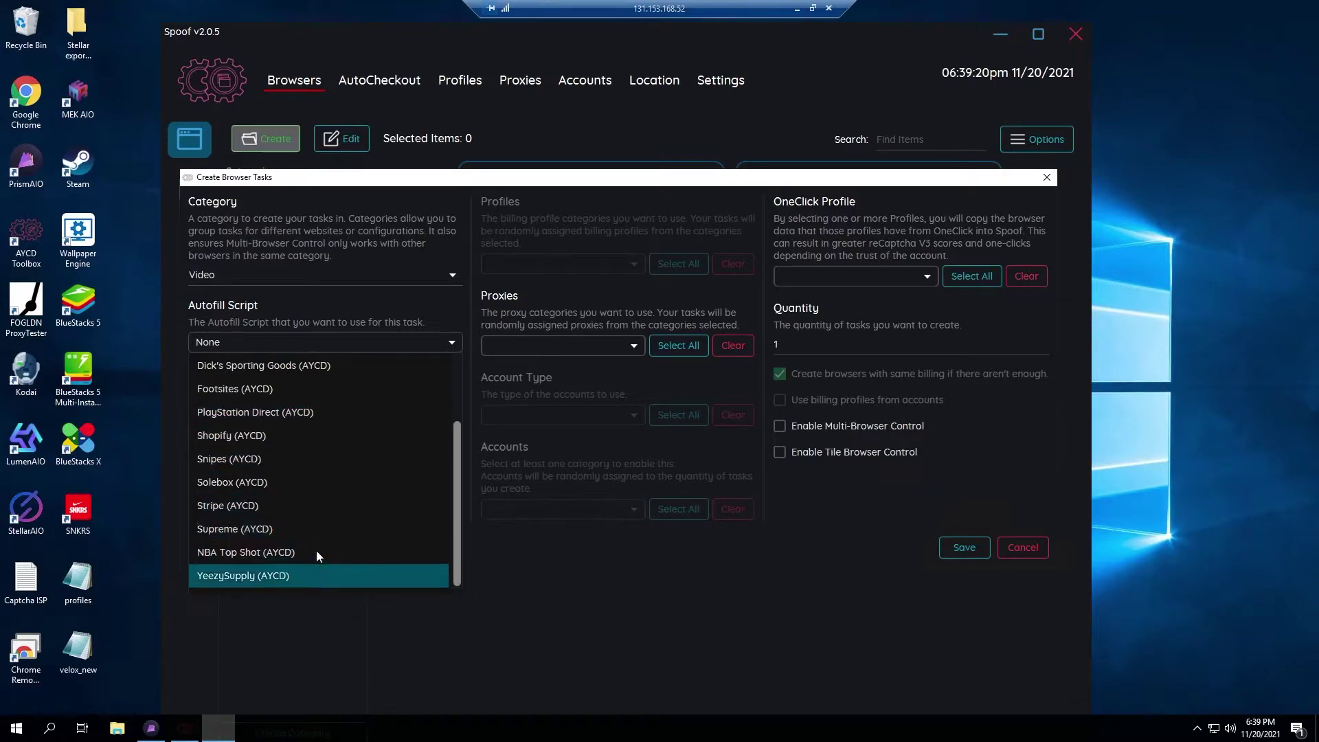
scroll(323, 470, "up", 4)
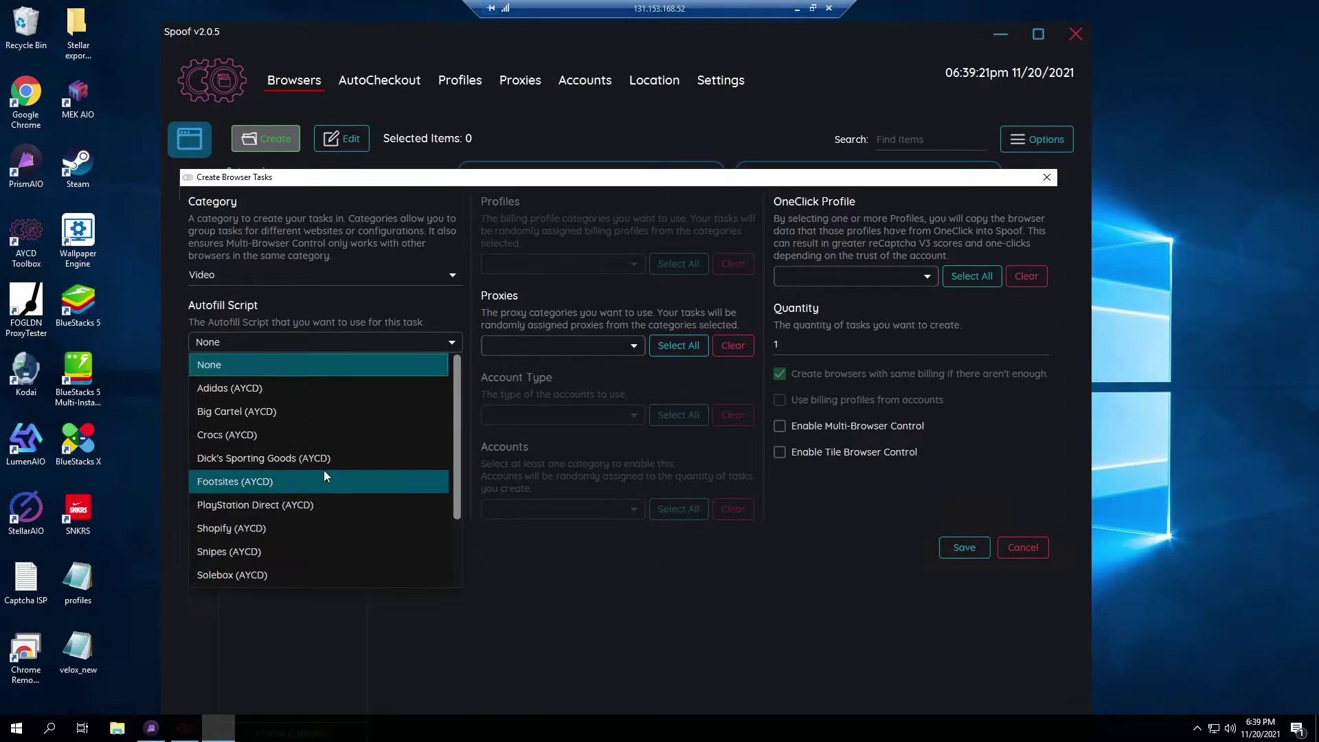
left_click(379, 354)
left_click(245, 410)
type("www.checkdout")
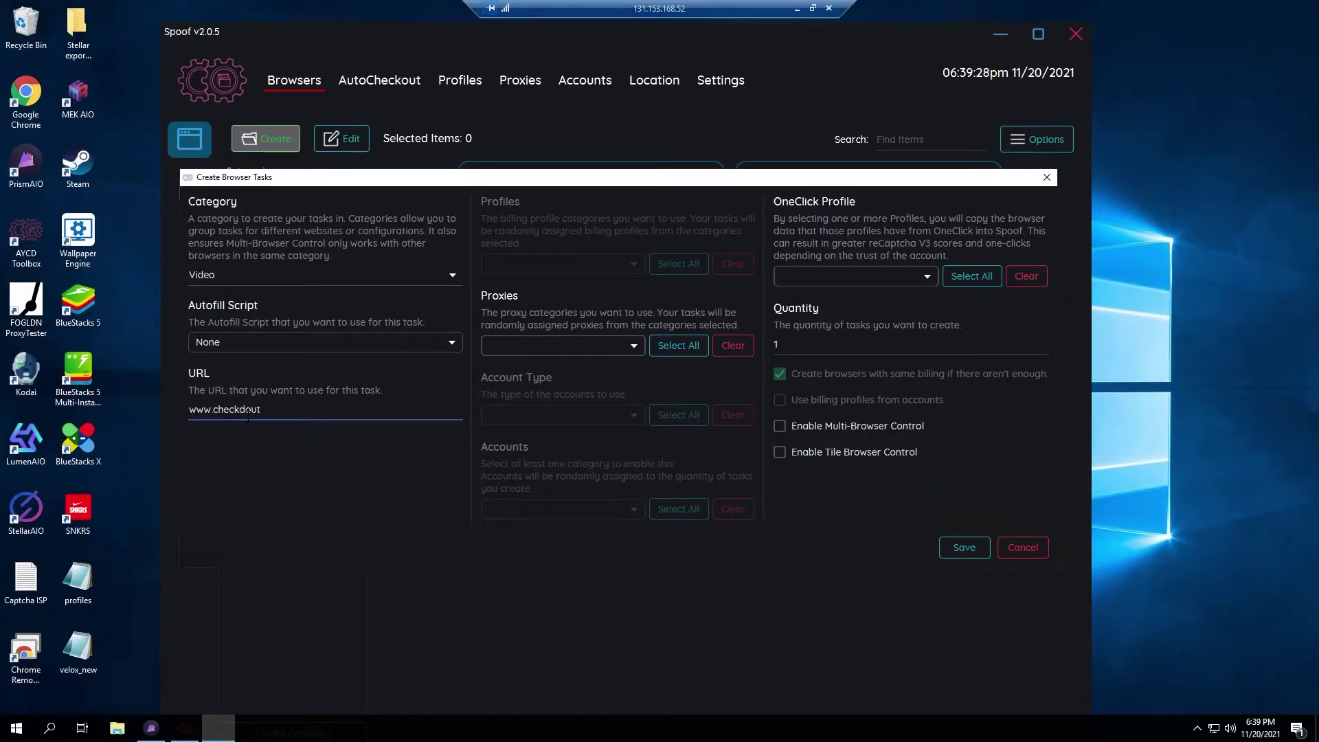
type(".store")
left_click(312, 335)
left_click(288, 412)
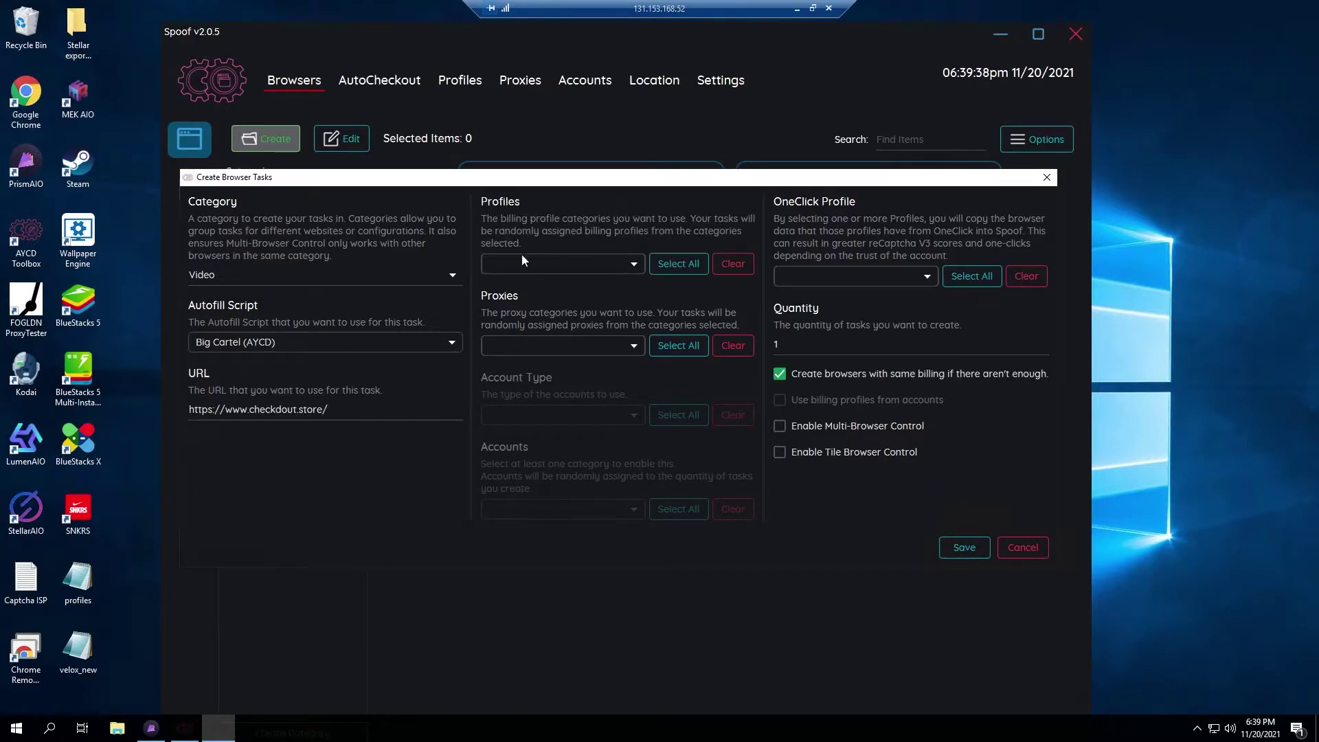
left_click(377, 340)
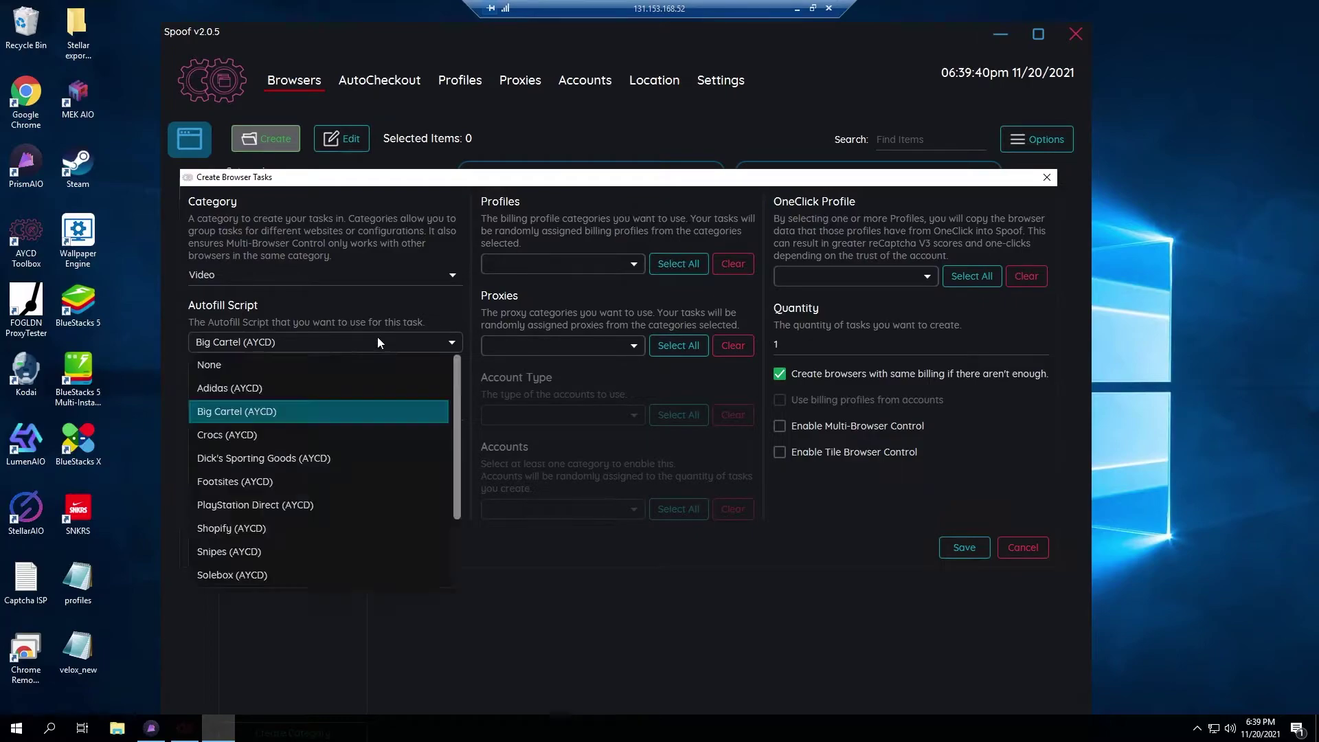
left_click(278, 365)
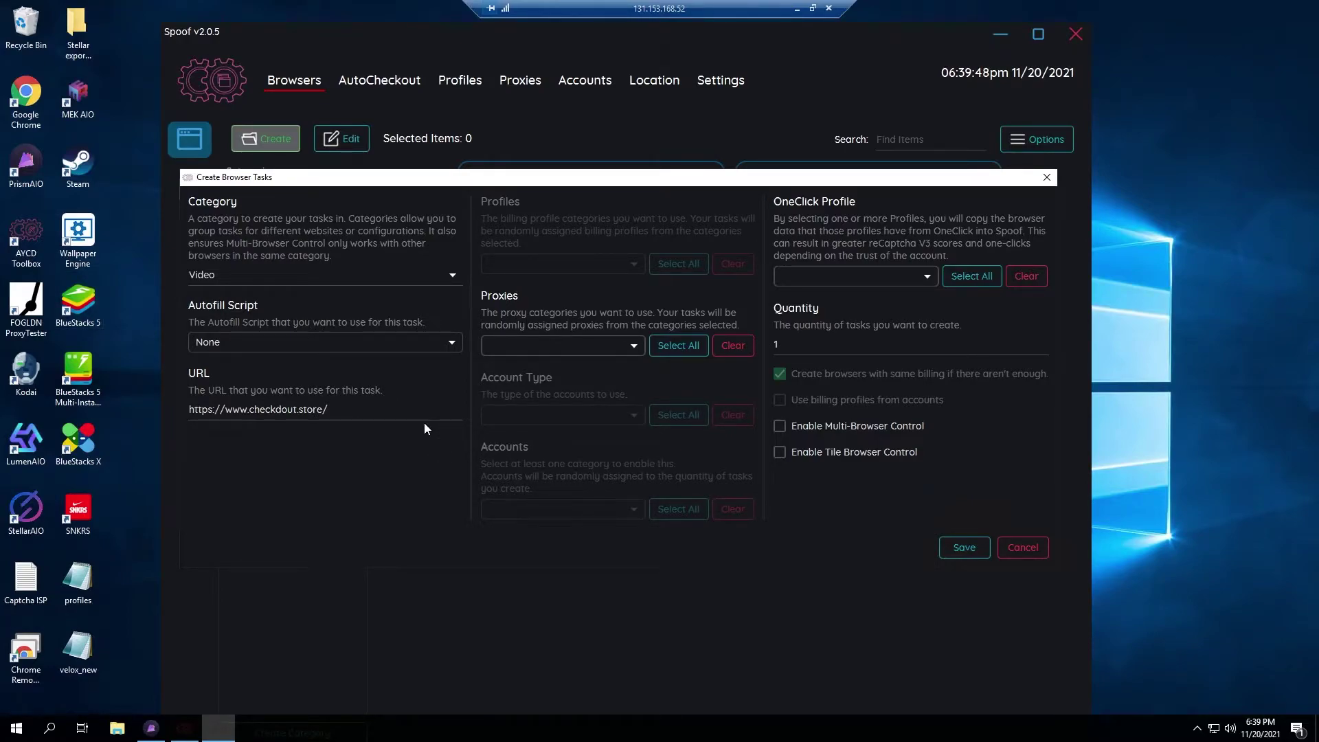
Step: Leave proxies empty and use the first account as the OneClick profile
left_click(533, 343)
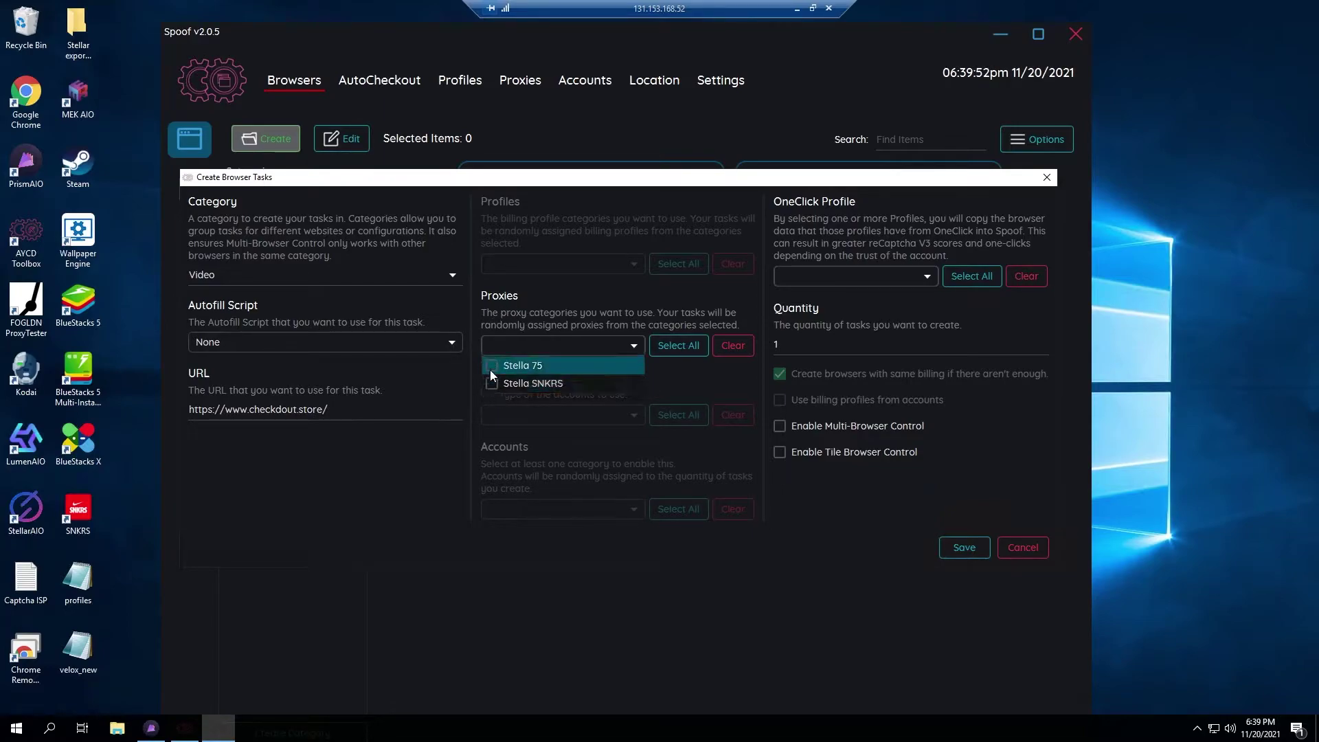
left_click(616, 336)
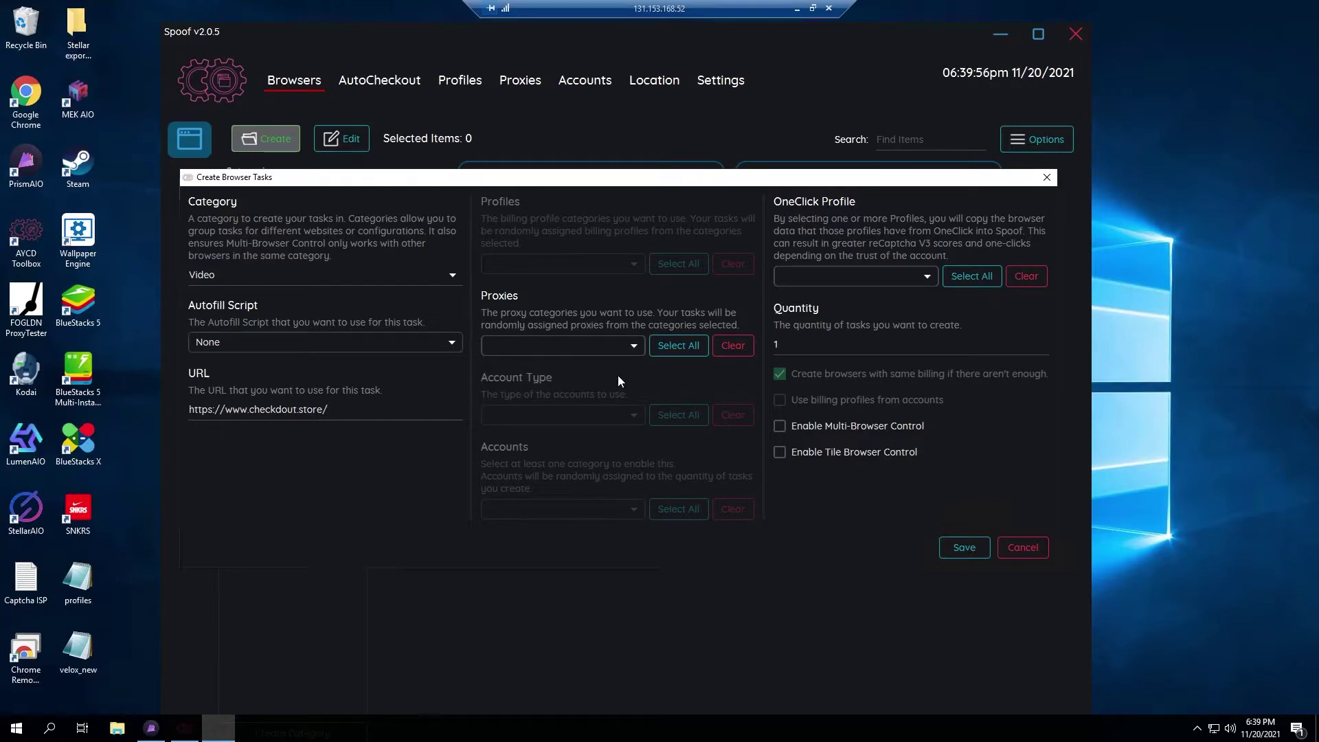
left_click(868, 272)
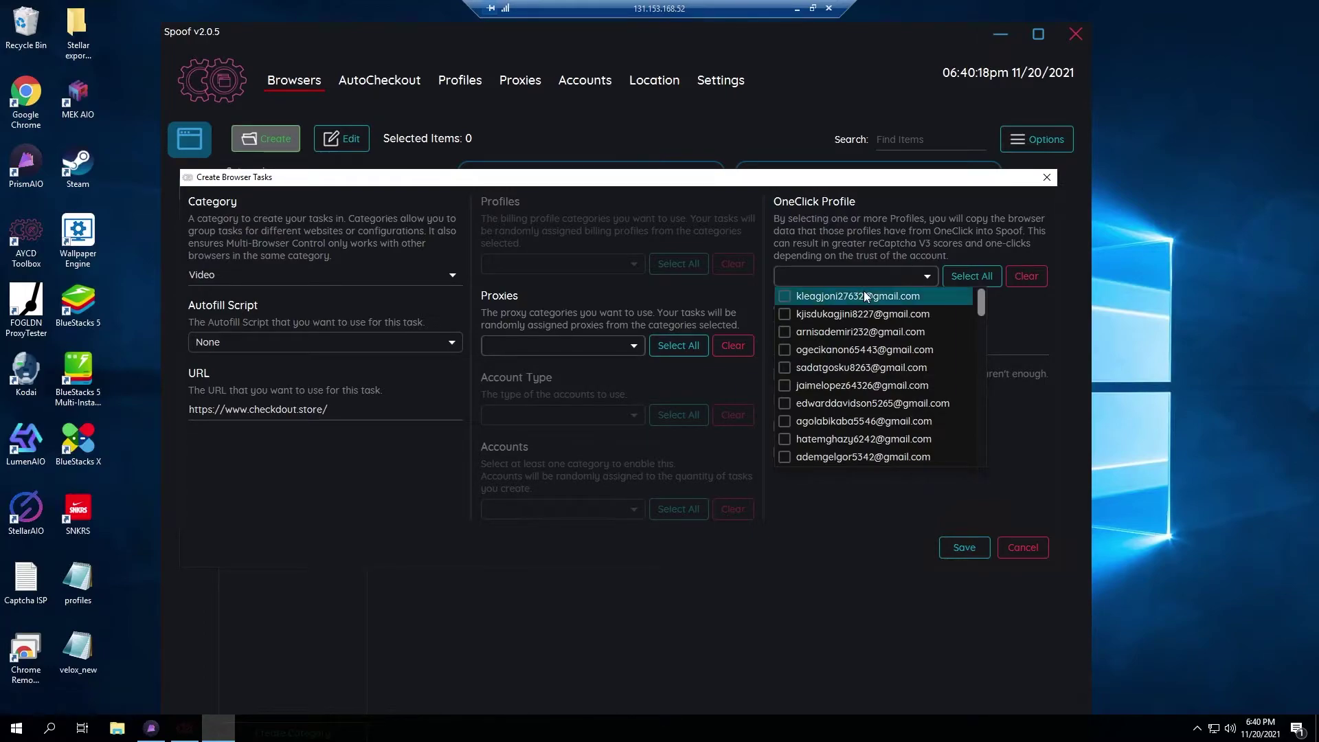
left_click(865, 296)
left_click(906, 278)
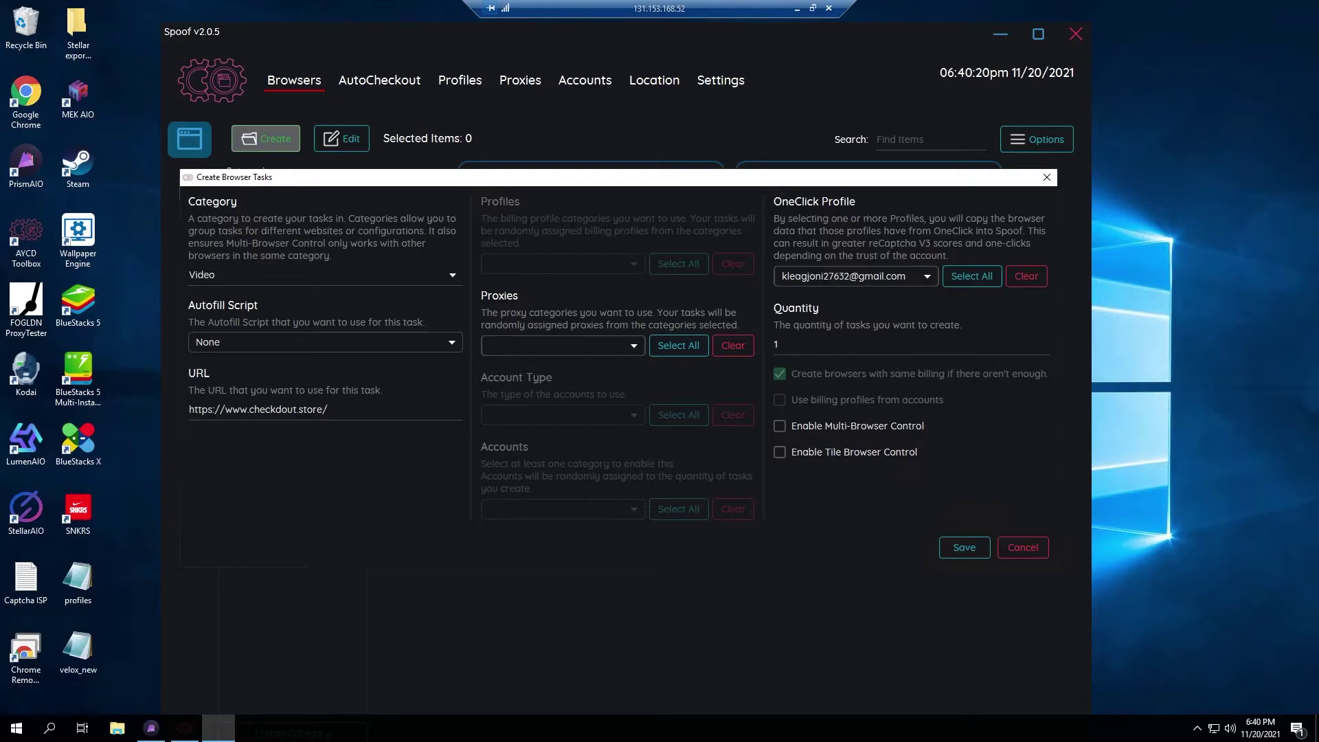
Step: Set the task quantity to 3 and save the new browser tasks
left_click(802, 350)
key("BackSpace")
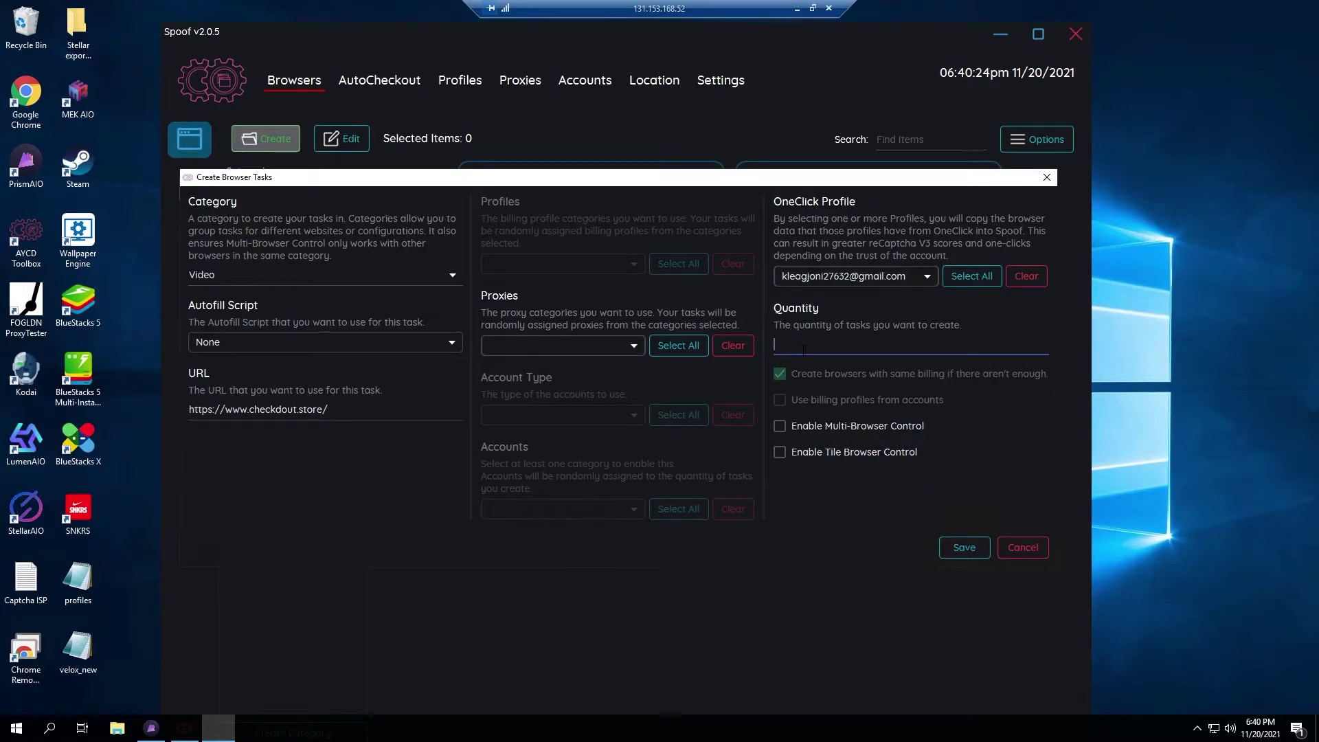
type("3")
left_click(965, 540)
Step: Scroll up and down through the Video task cards
scroll(836, 390, "down", 1)
scroll(810, 411, "up", 1)
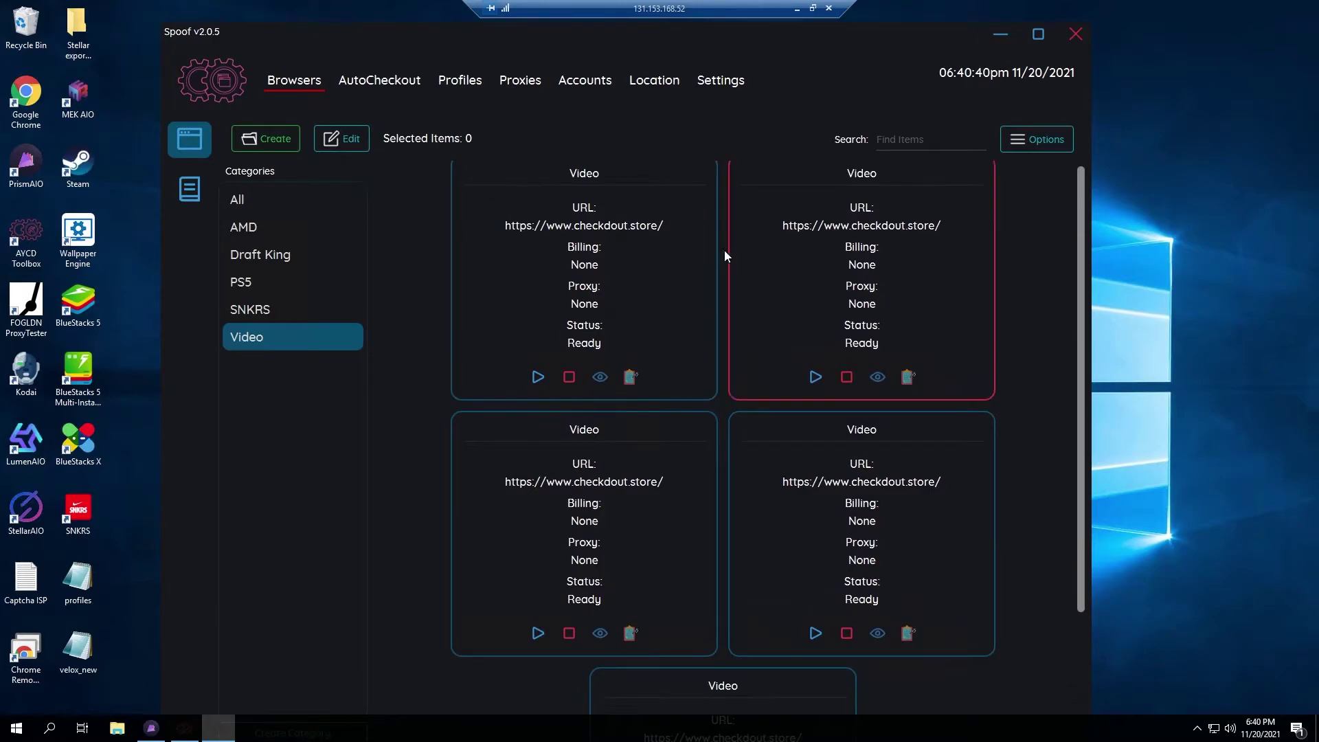
scroll(718, 365, "down", 3)
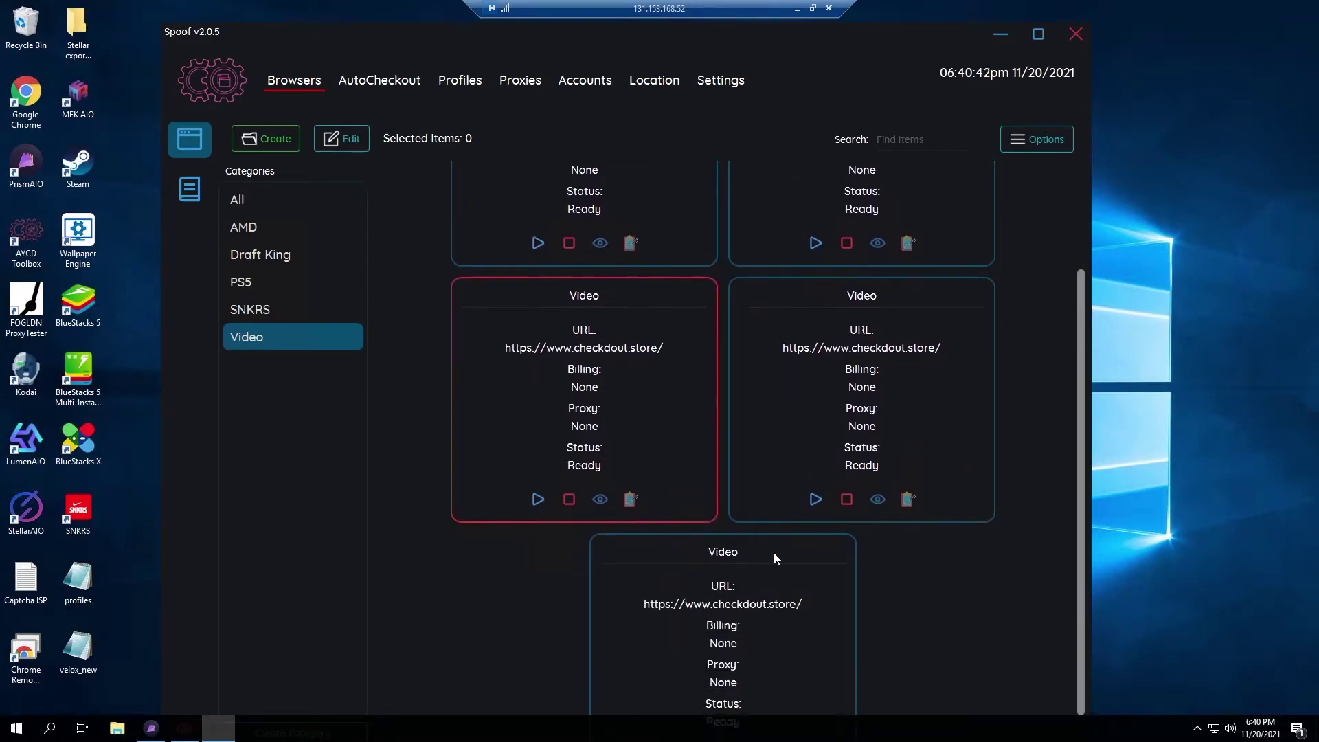
scroll(772, 619, "up", 3)
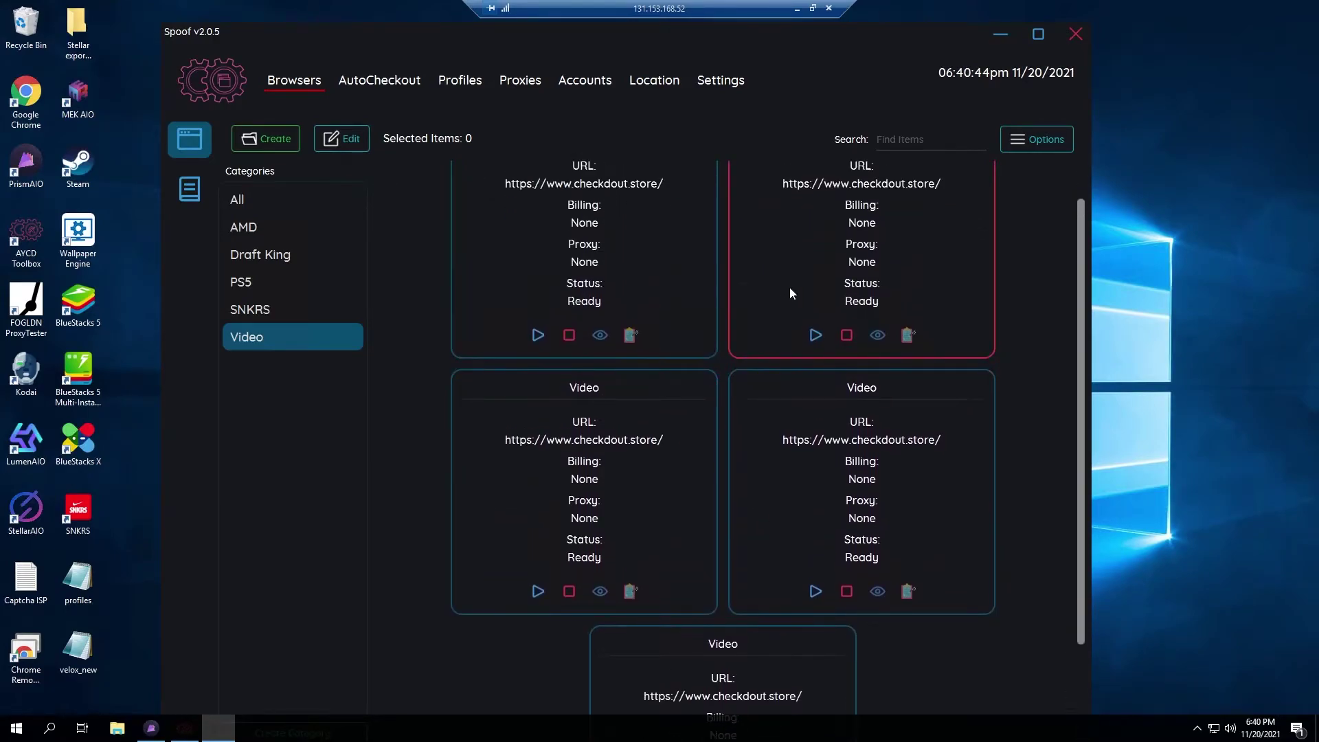
scroll(755, 287, "up", 1)
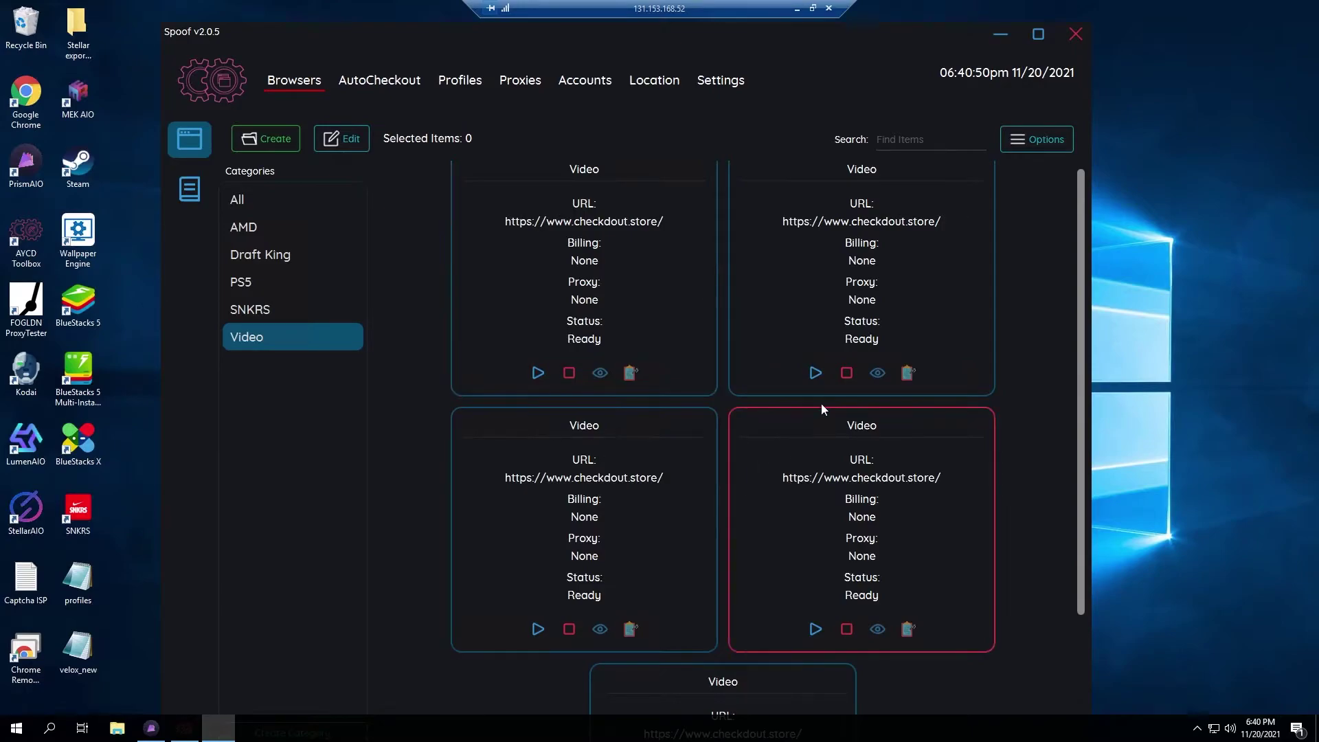
scroll(656, 428, "down", 1)
scroll(656, 429, "up", 1)
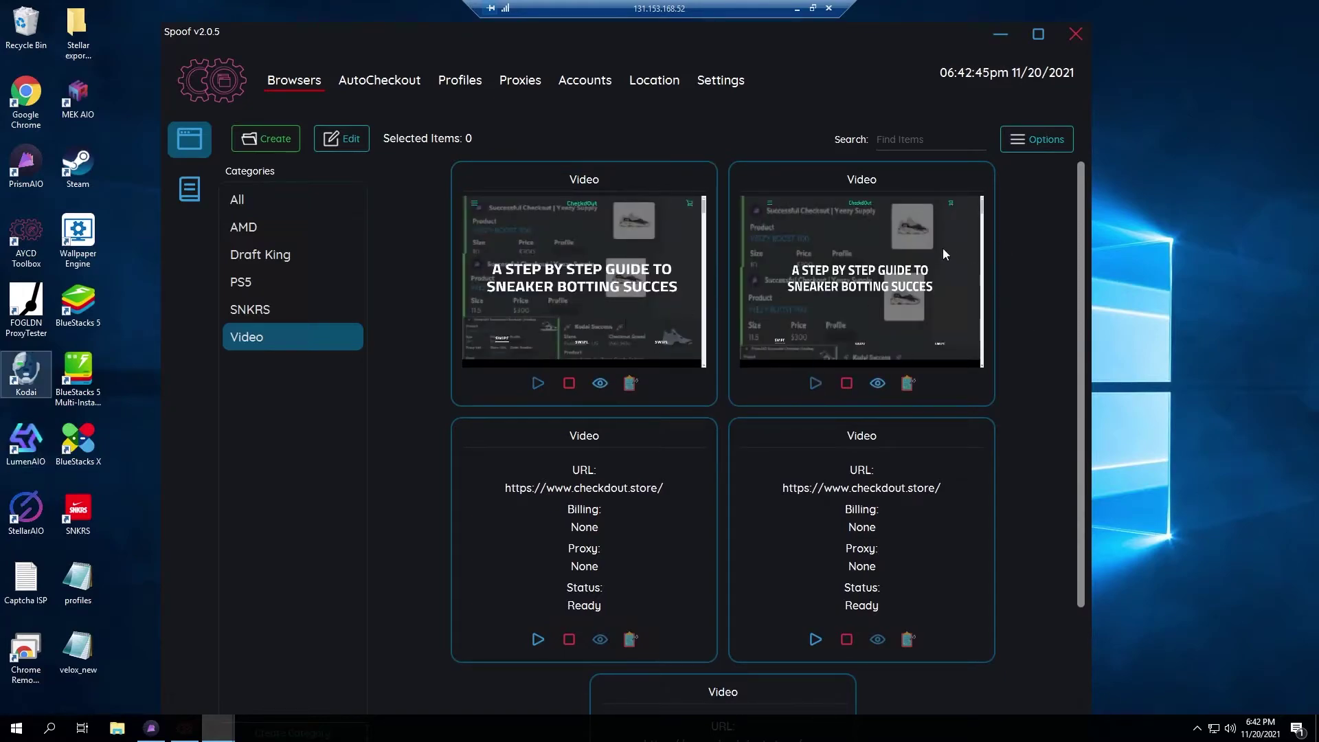
Step: Select the top-right Video task, deselect it, then select the second task again
left_click(934, 241)
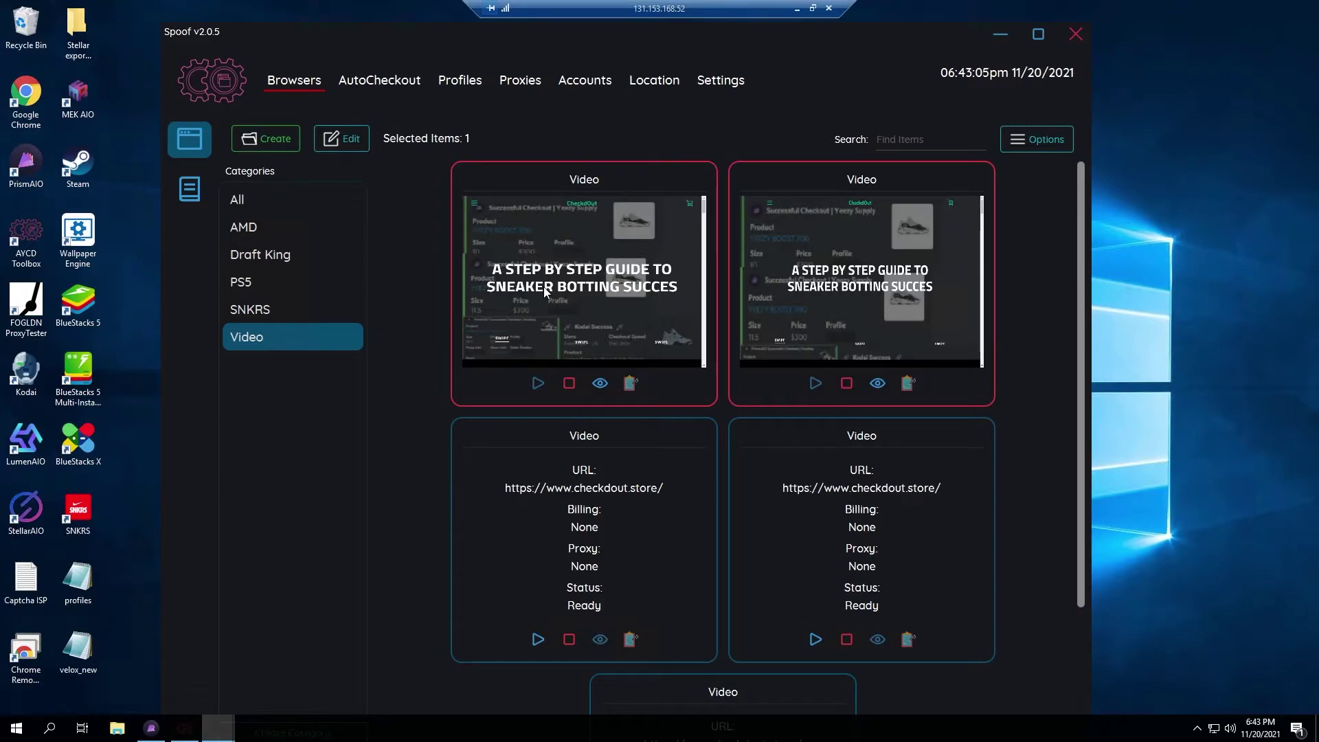
left_click(831, 160)
left_click(952, 354)
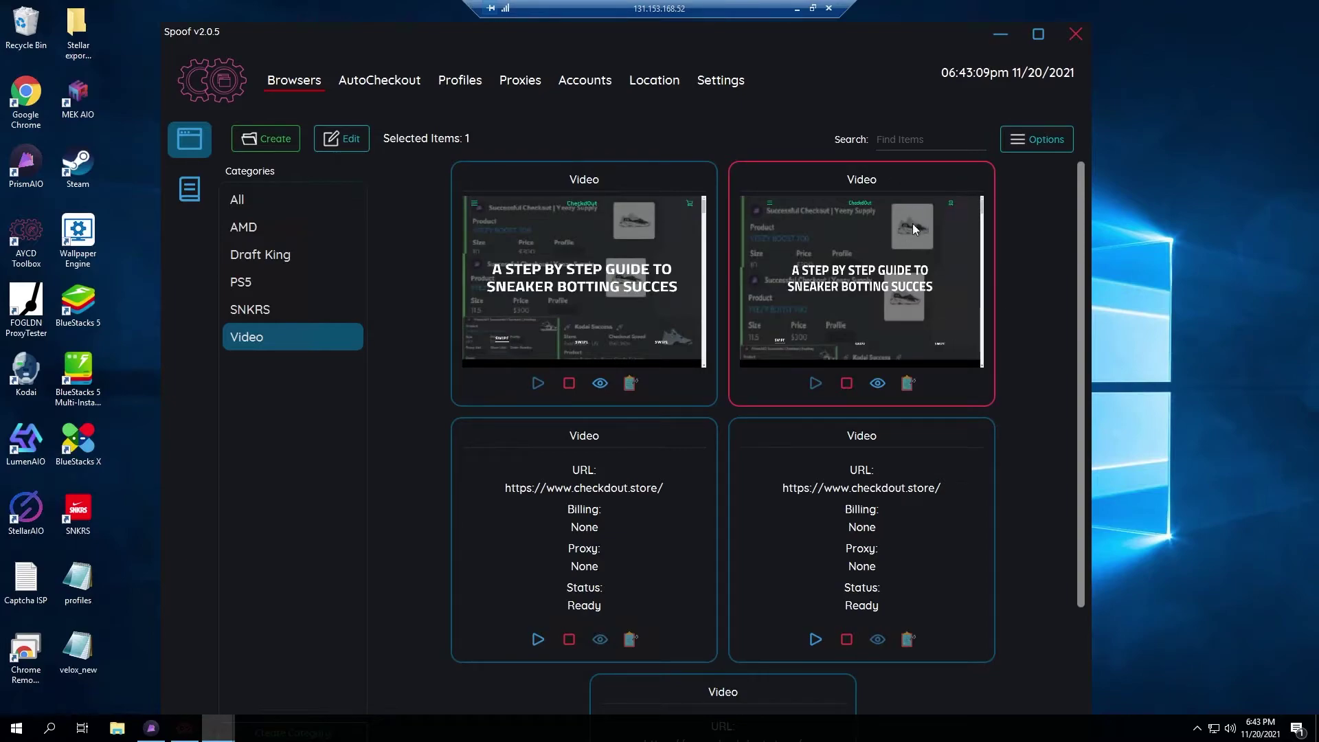
left_click(1031, 141)
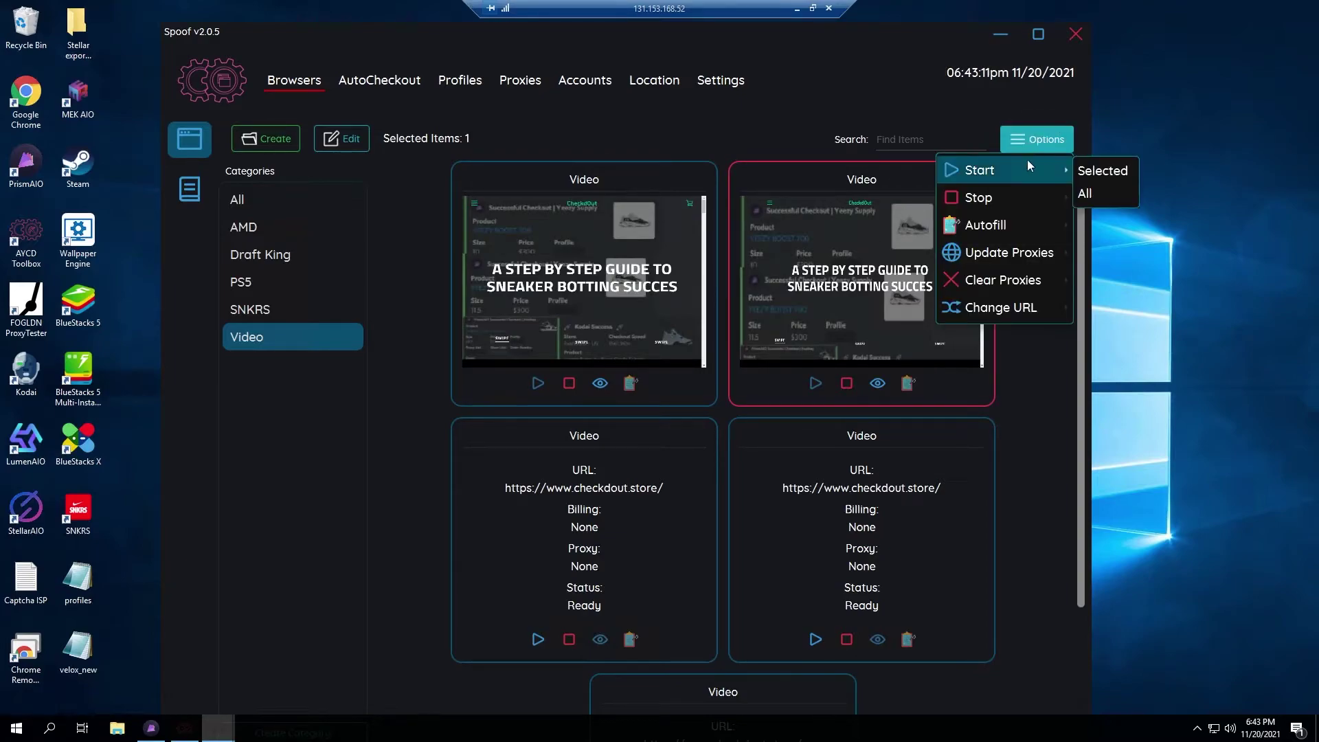
mouse_move(1035, 253)
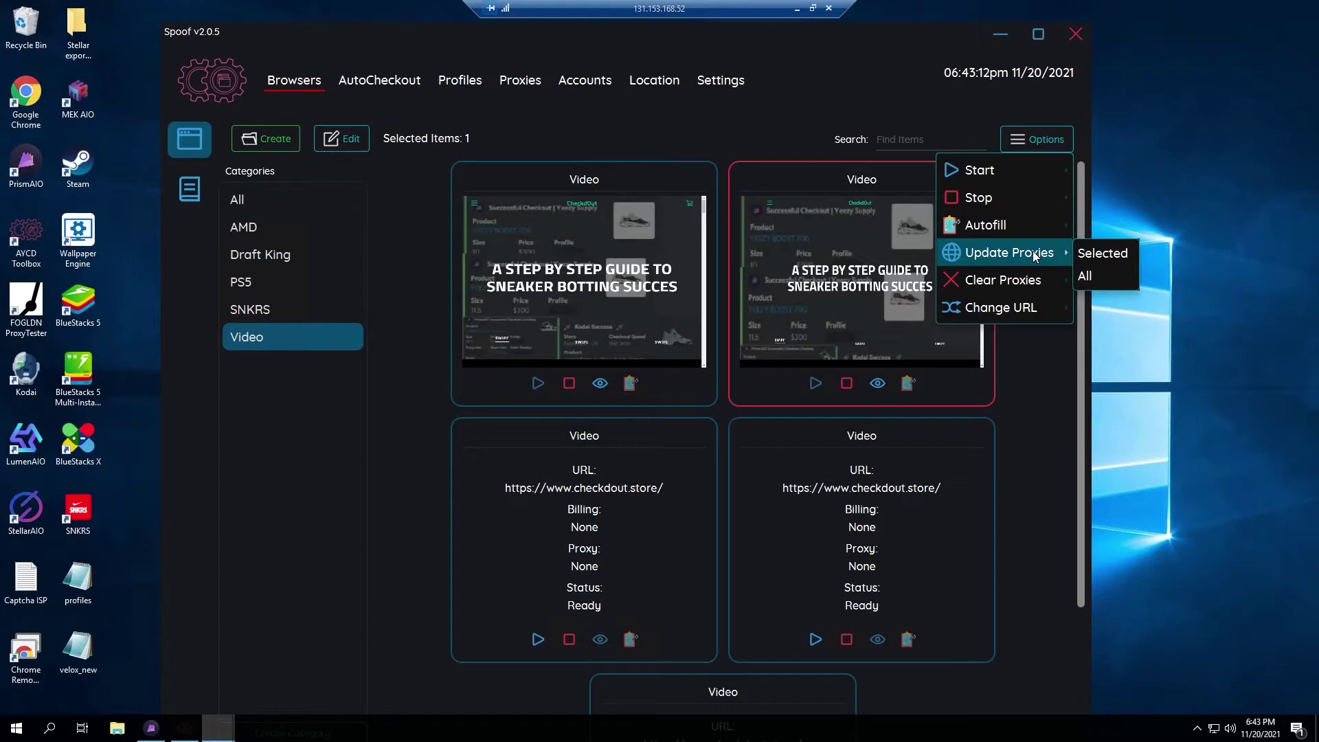
left_click(1129, 253)
left_click(579, 423)
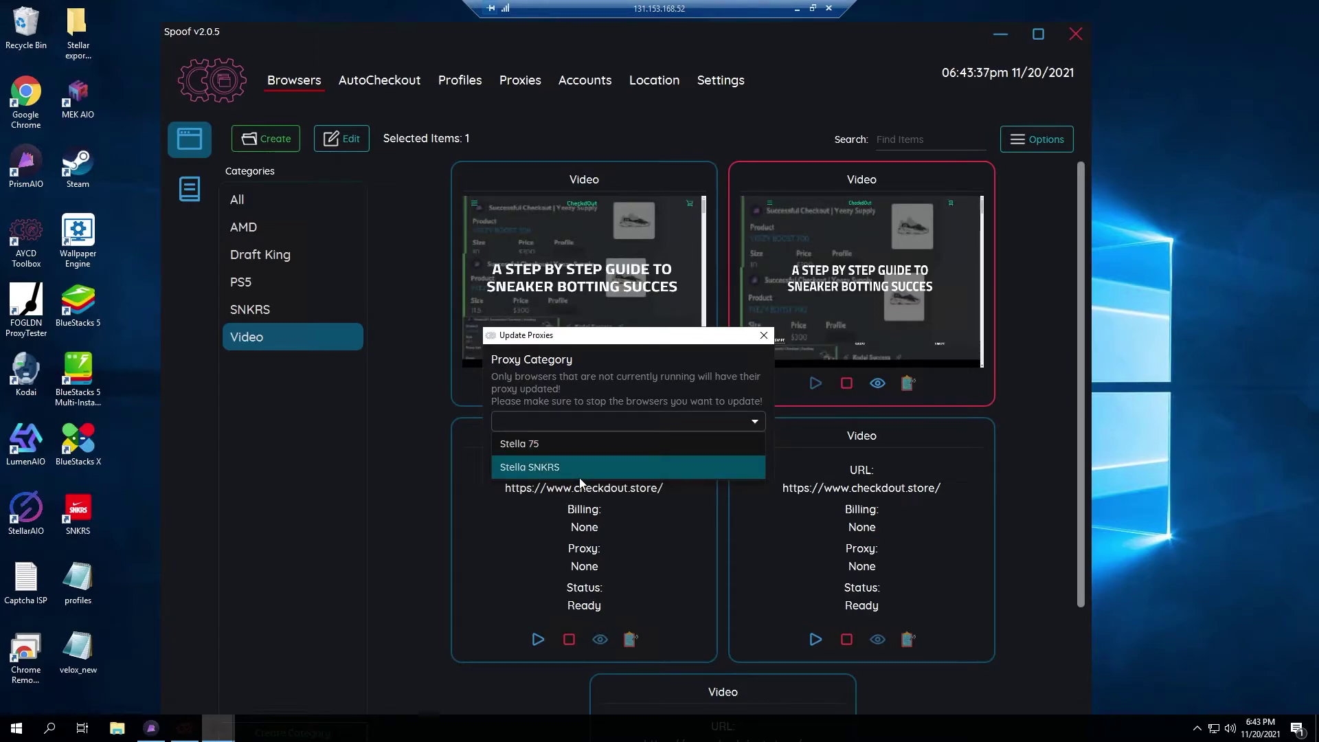
left_click(772, 340)
left_click(770, 338)
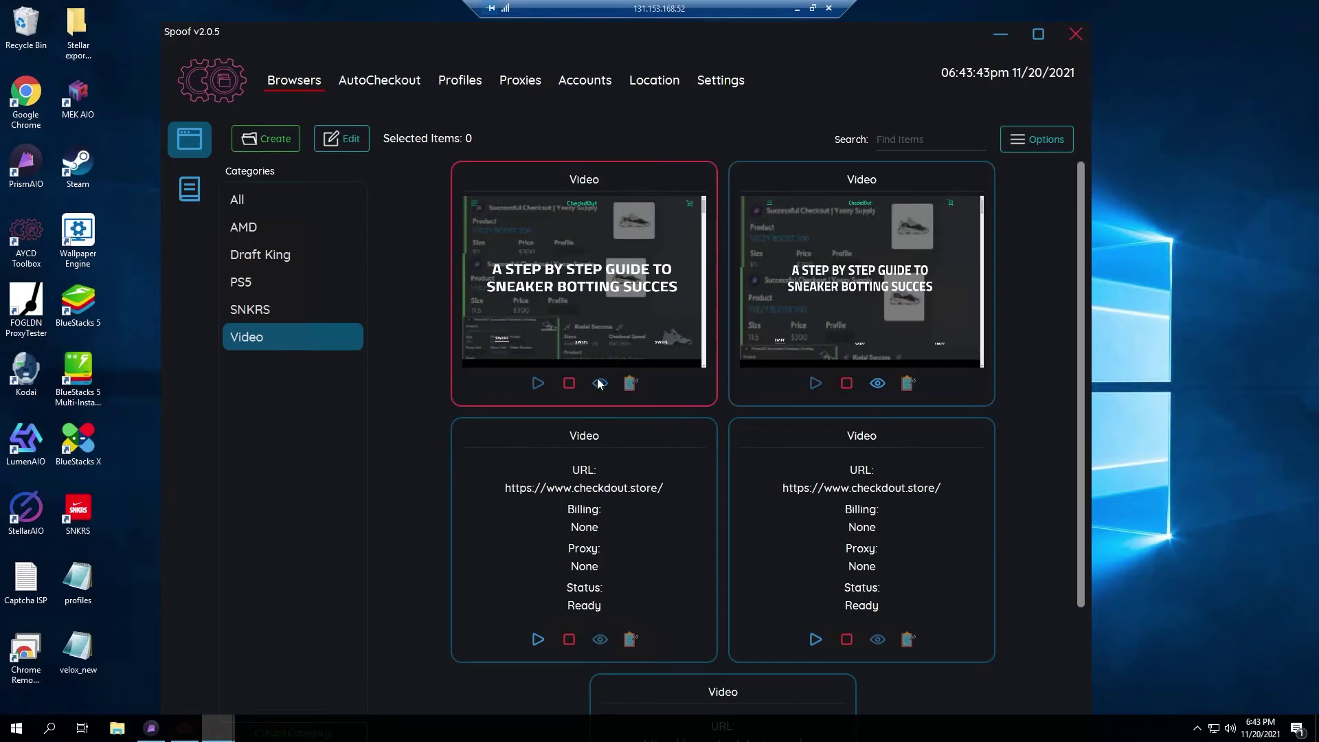
Step: Move the first checkout browser aside and launch the second Video task's browser
scroll(767, 294, "down", 1)
scroll(768, 294, "up", 1)
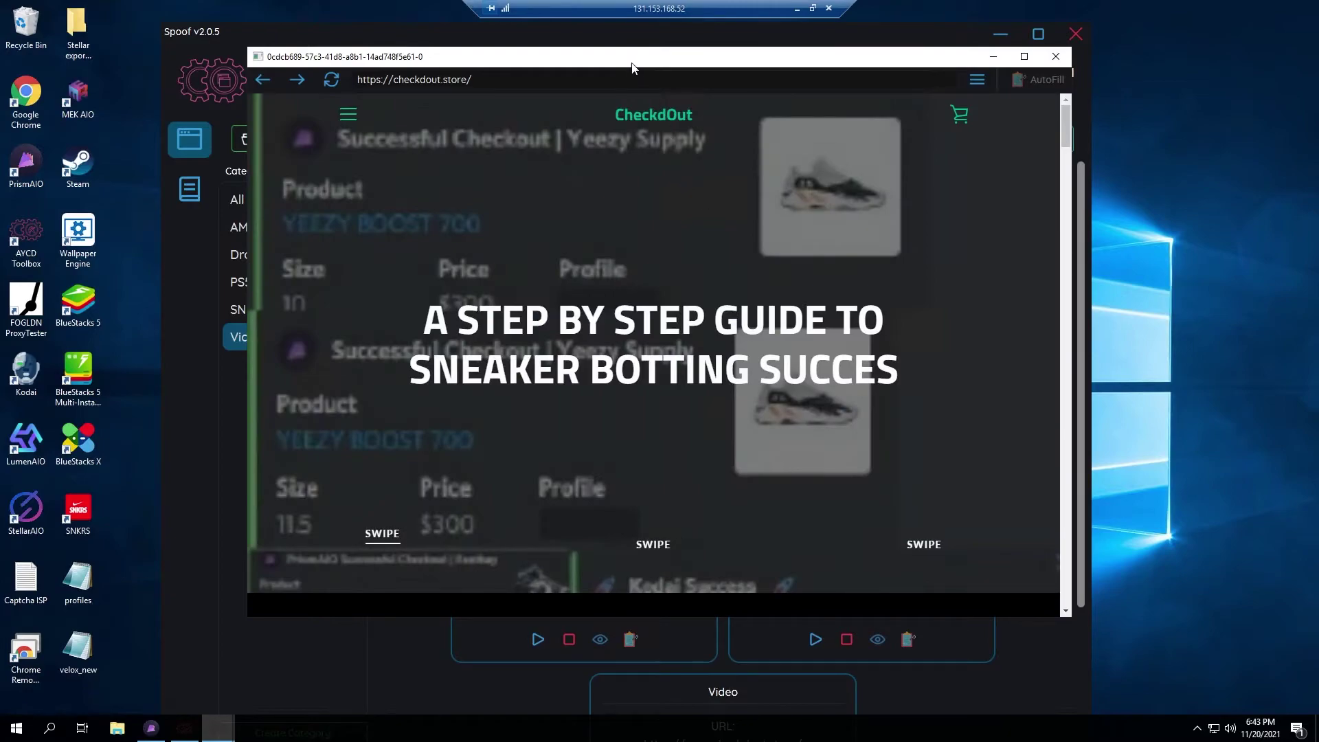
left_click_drag(632, 67, 452, 48)
left_click(1004, 369)
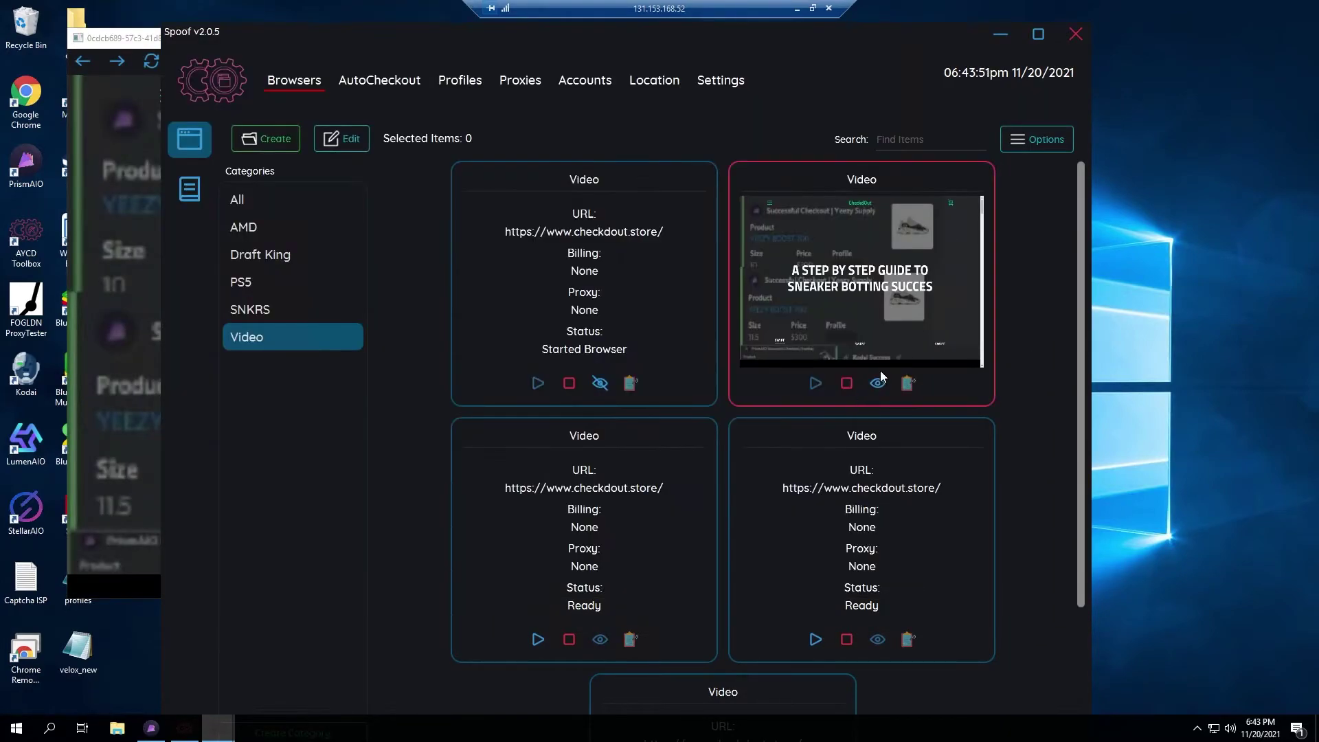
left_click(877, 383)
Step: Arrange the two checkout browsers overlapping, first at upper left, second in front on the right
left_click_drag(456, 233, 796, 147)
left_click_drag(139, 32, 113, 70)
left_click_drag(913, 150, 915, 133)
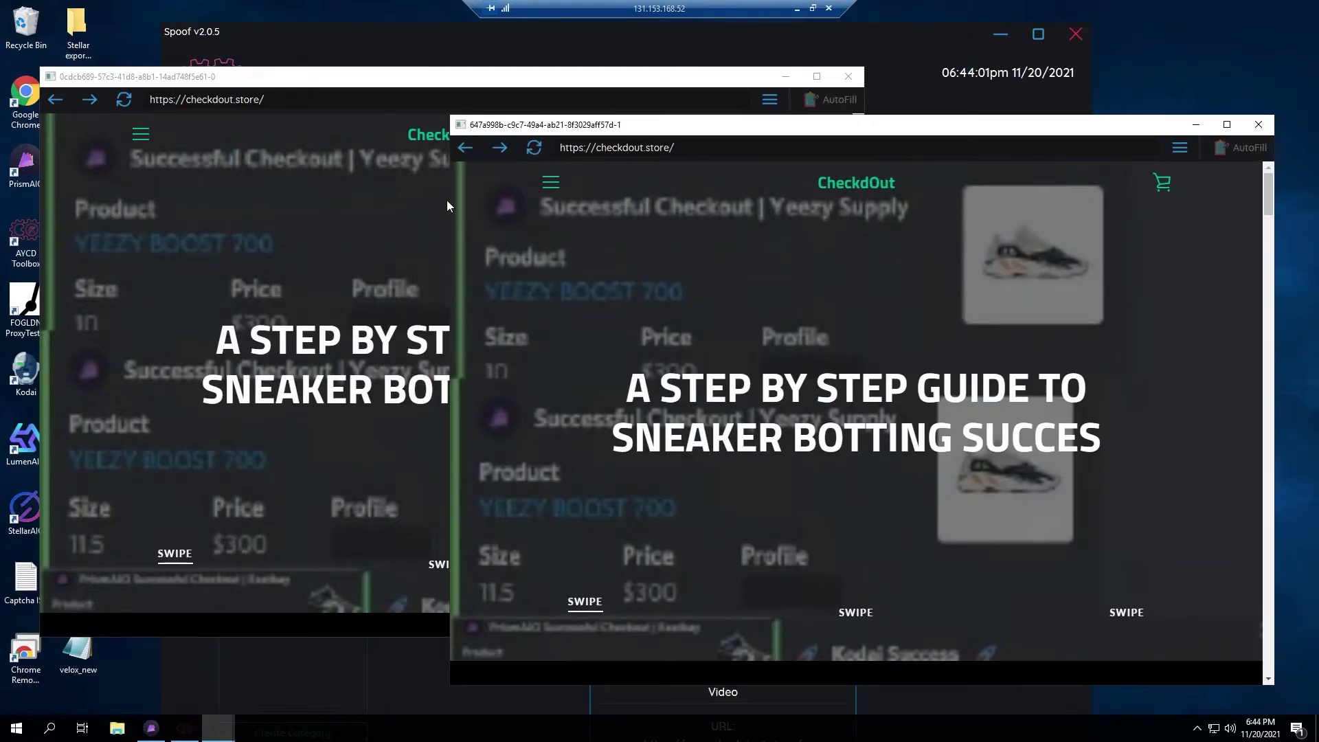
scroll(353, 275, "down", 5)
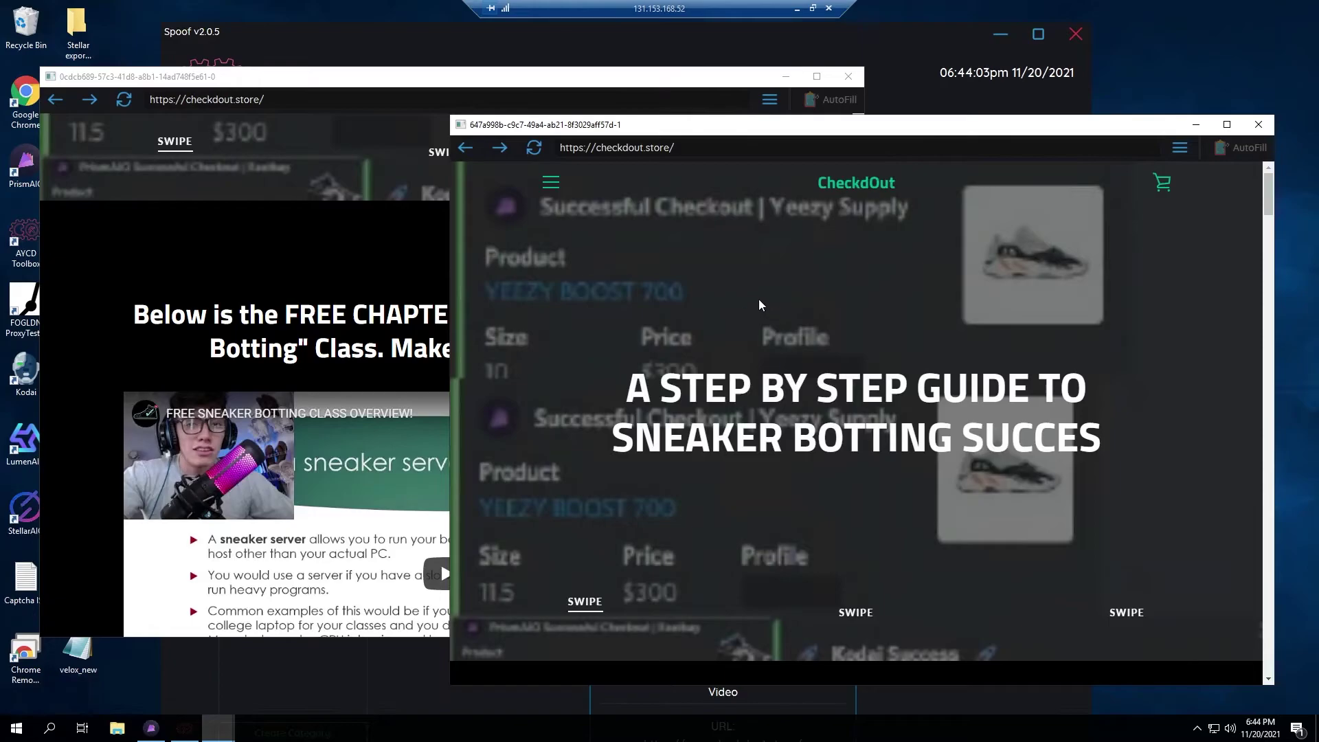
scroll(758, 299, "down", 5)
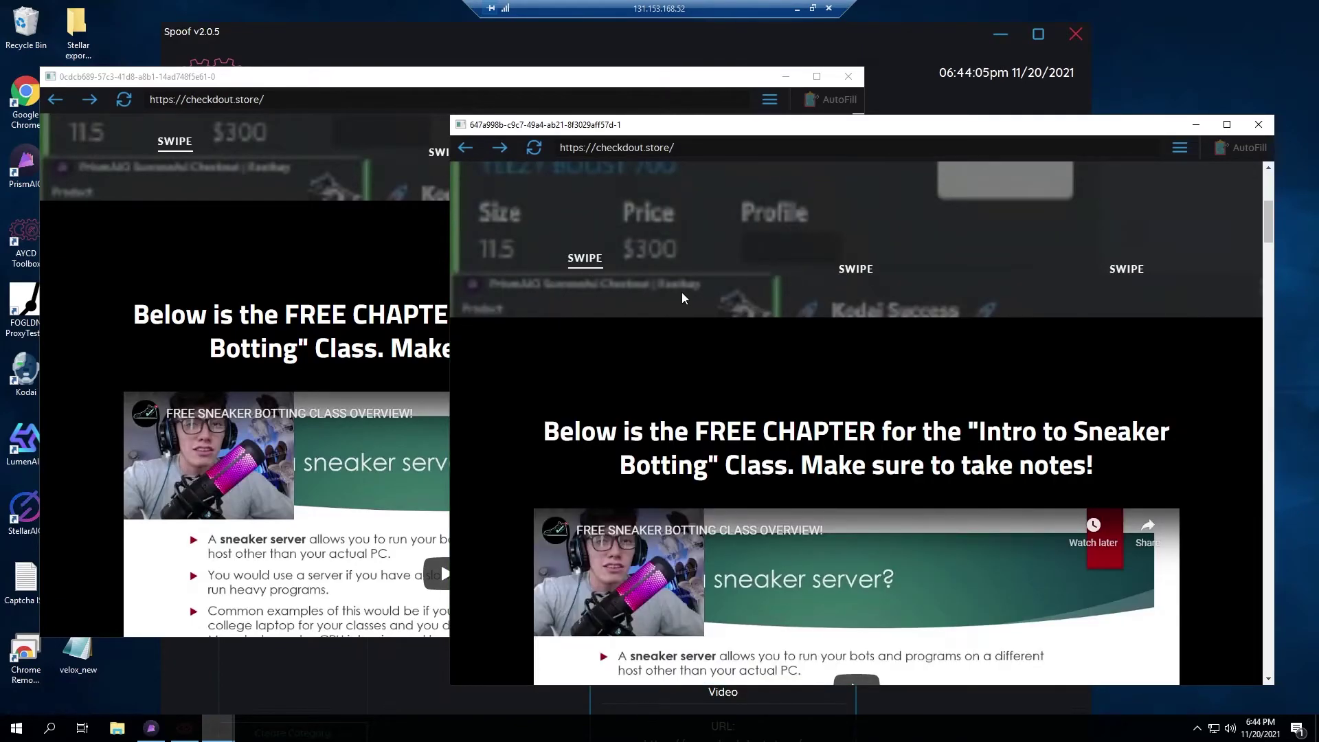
scroll(683, 283, "down", 15)
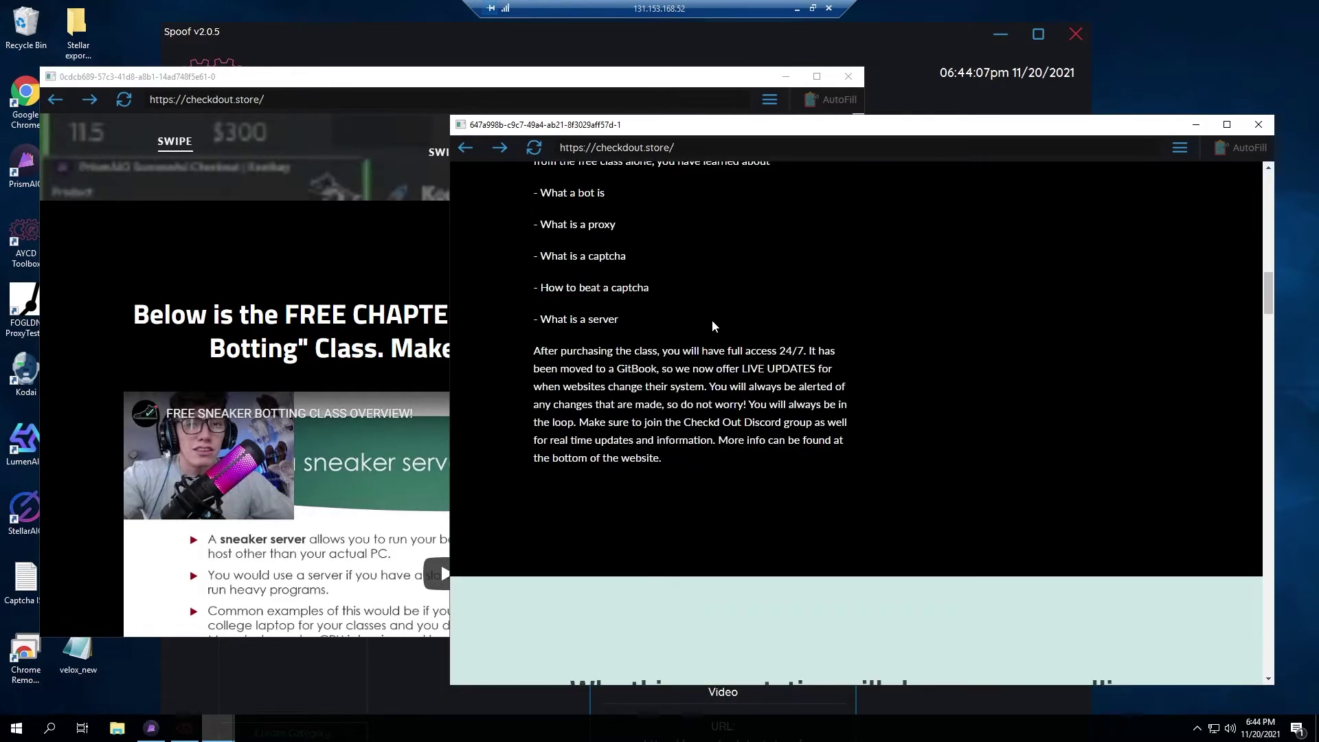
scroll(710, 324, "down", 7)
scroll(257, 179, "down", 10)
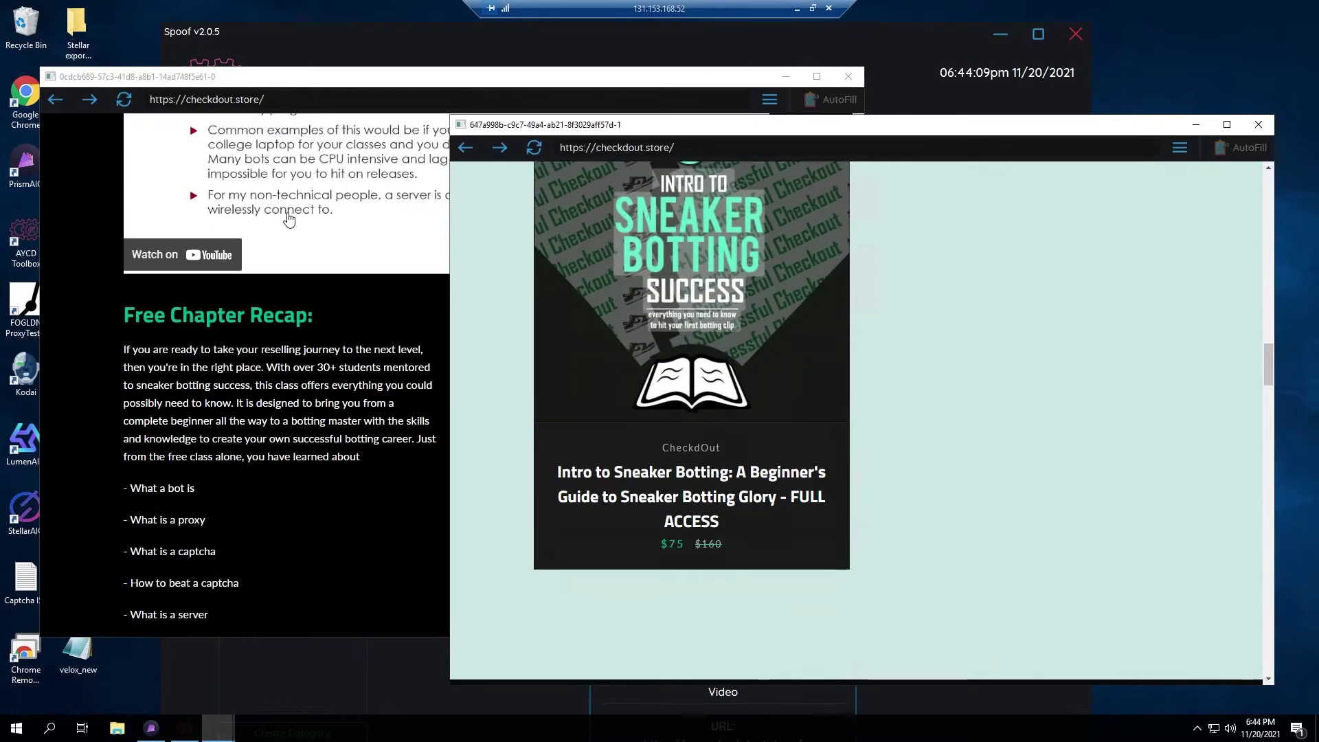
scroll(293, 225, "down", 12)
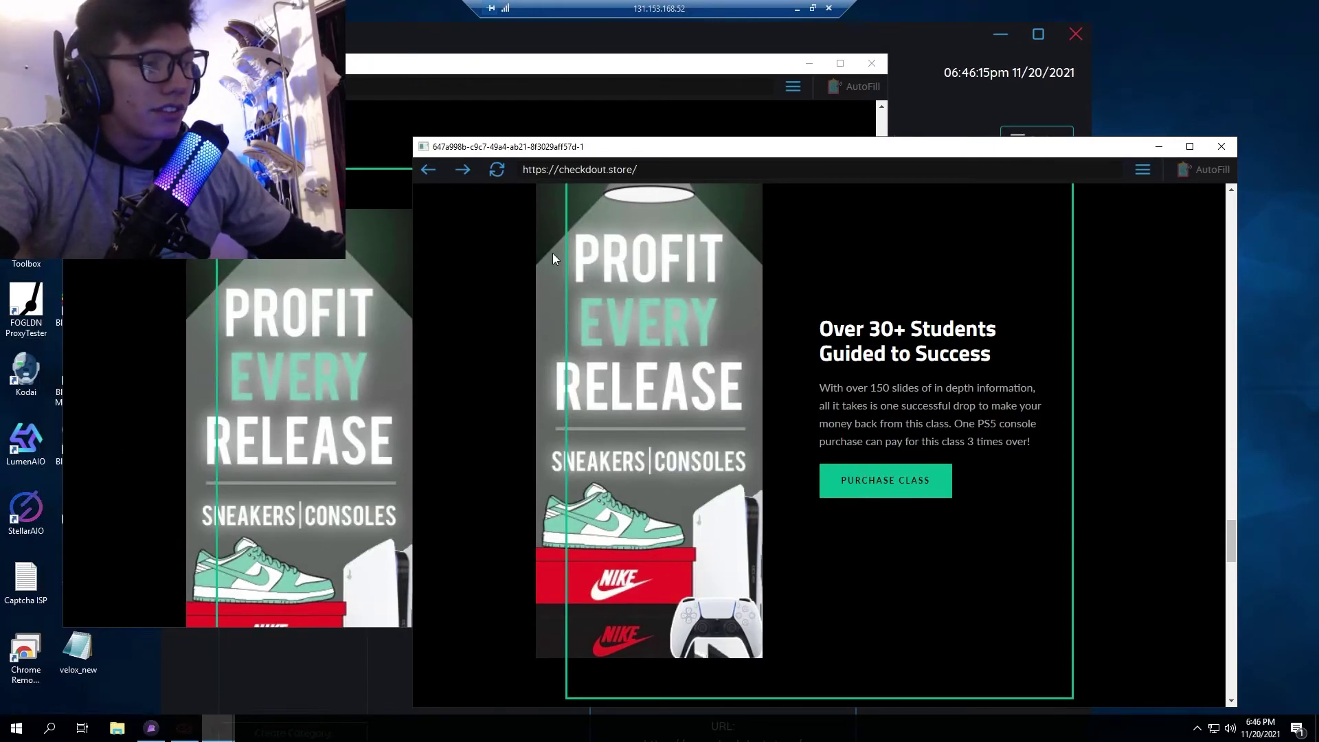
Step: Scroll to the top of one browser and show its '30+ STUDENTS COACHED' slide
scroll(784, 340, "up", 12)
scroll(800, 341, "up", 15)
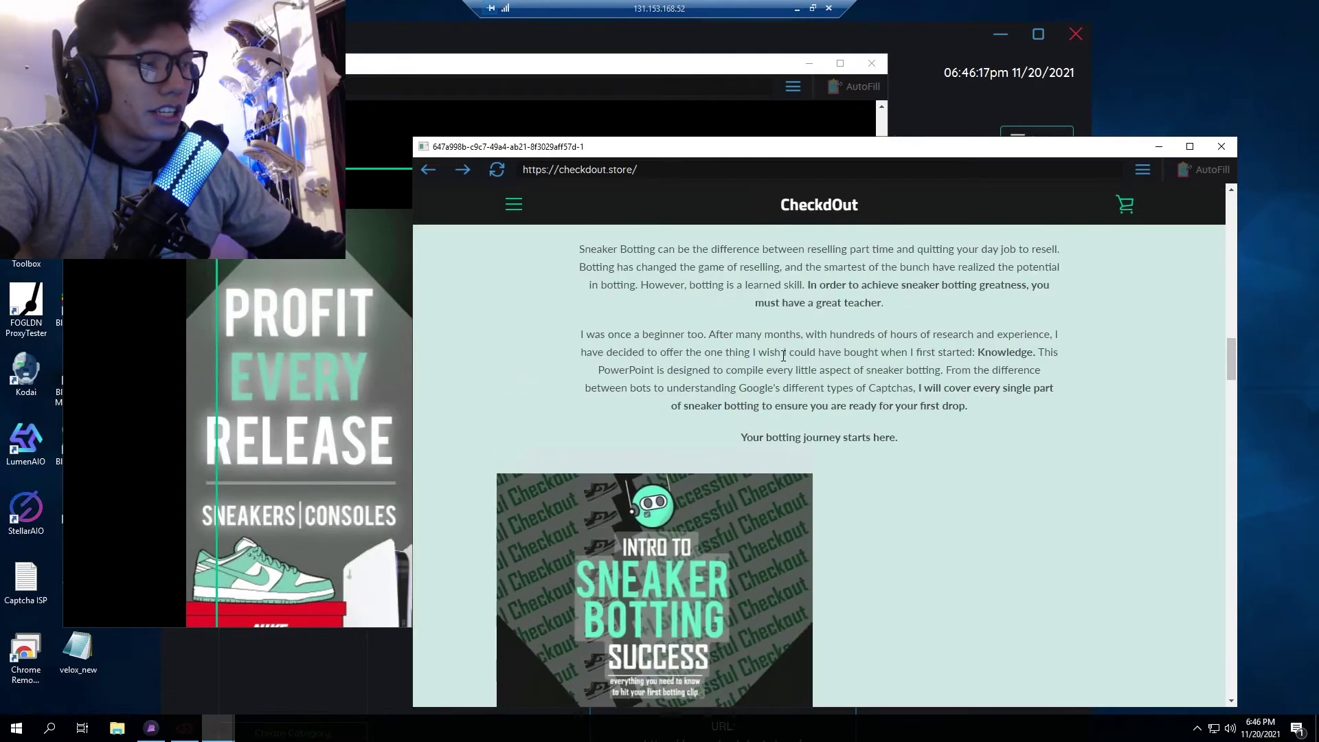
scroll(766, 357, "up", 8)
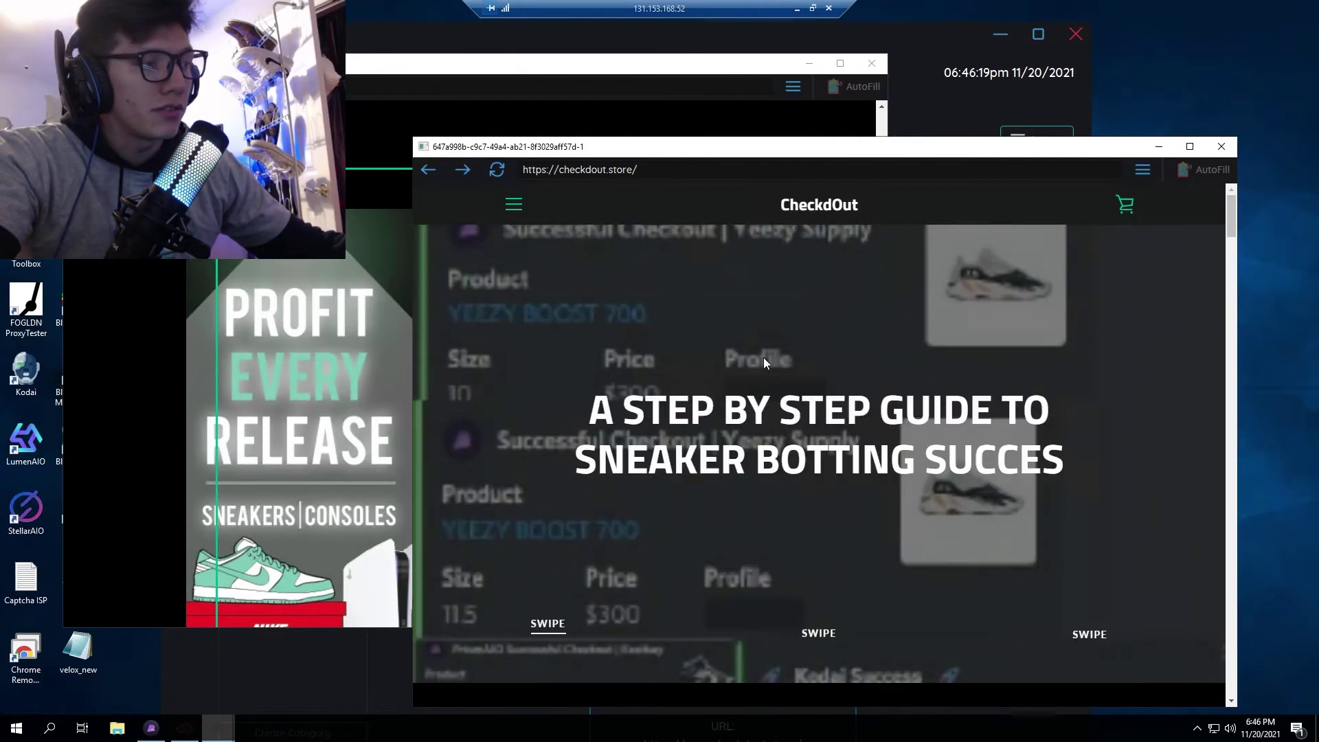
left_click(814, 628)
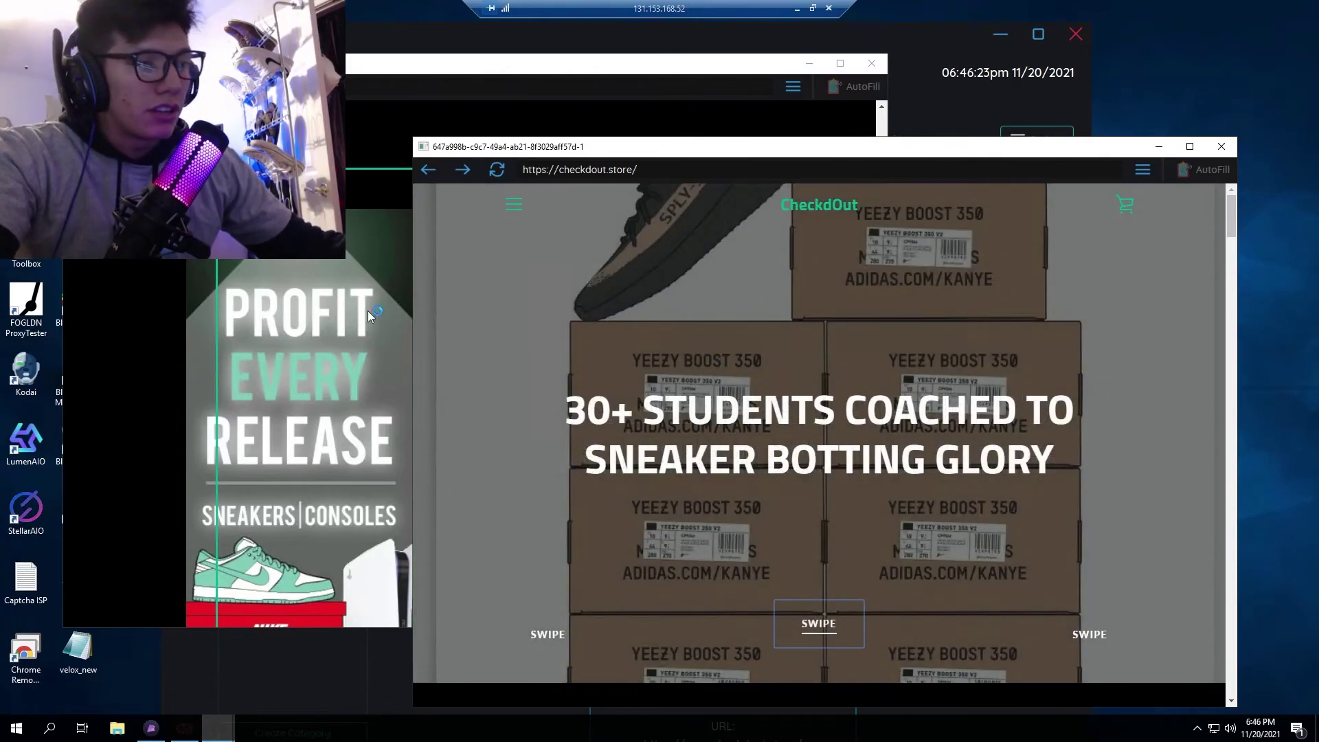
scroll(779, 380, "down", 4)
scroll(797, 384, "up", 4)
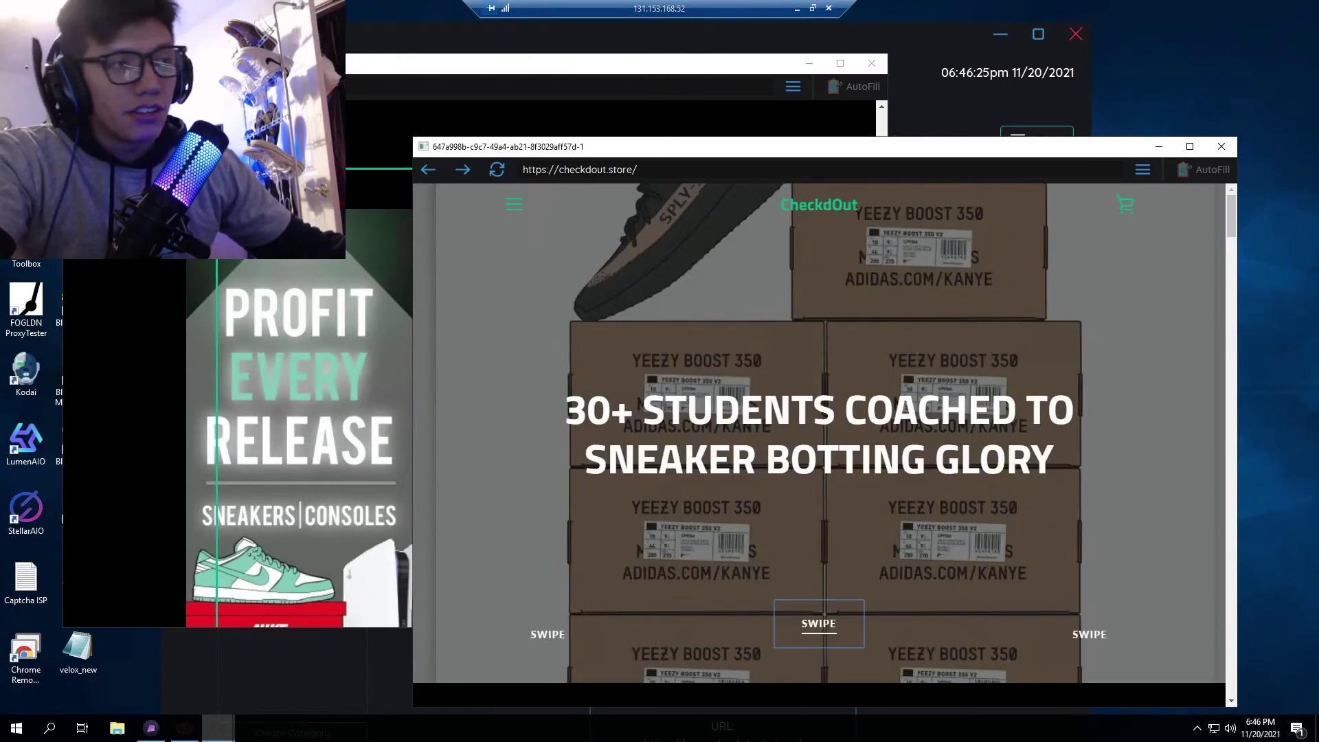
Step: Show the same '30+ STUDENTS COACHED' slide in the other browser and rearrange the windows
left_click(347, 98)
scroll(485, 389, "down", 5)
scroll(543, 345, "up", 10)
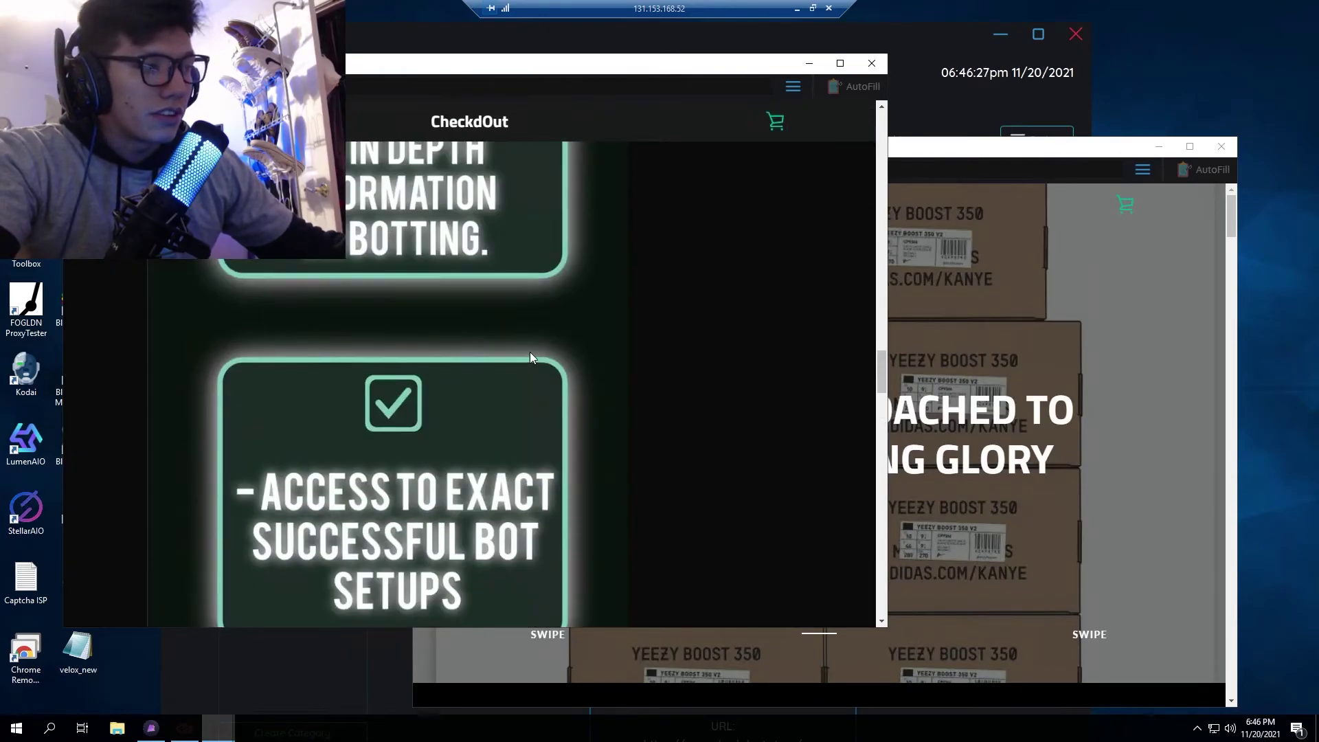
scroll(543, 345, "up", 10)
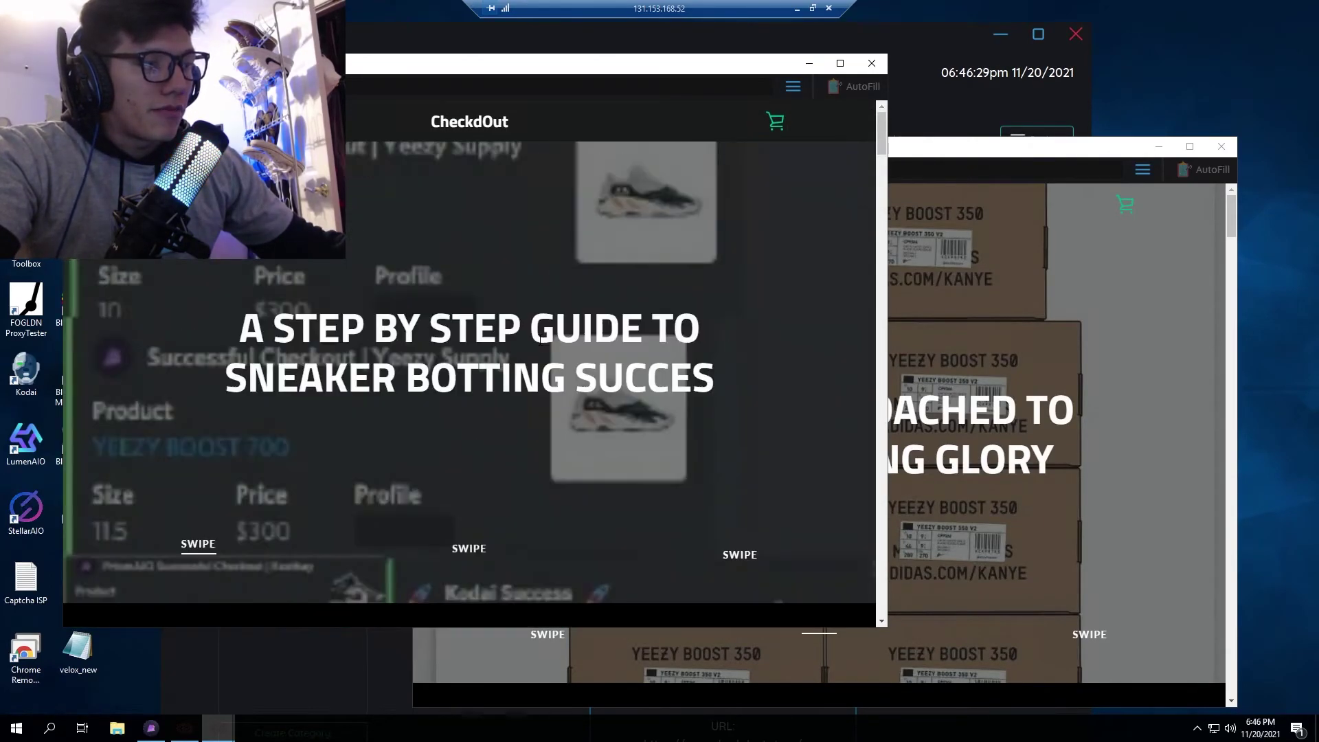
left_click(459, 553)
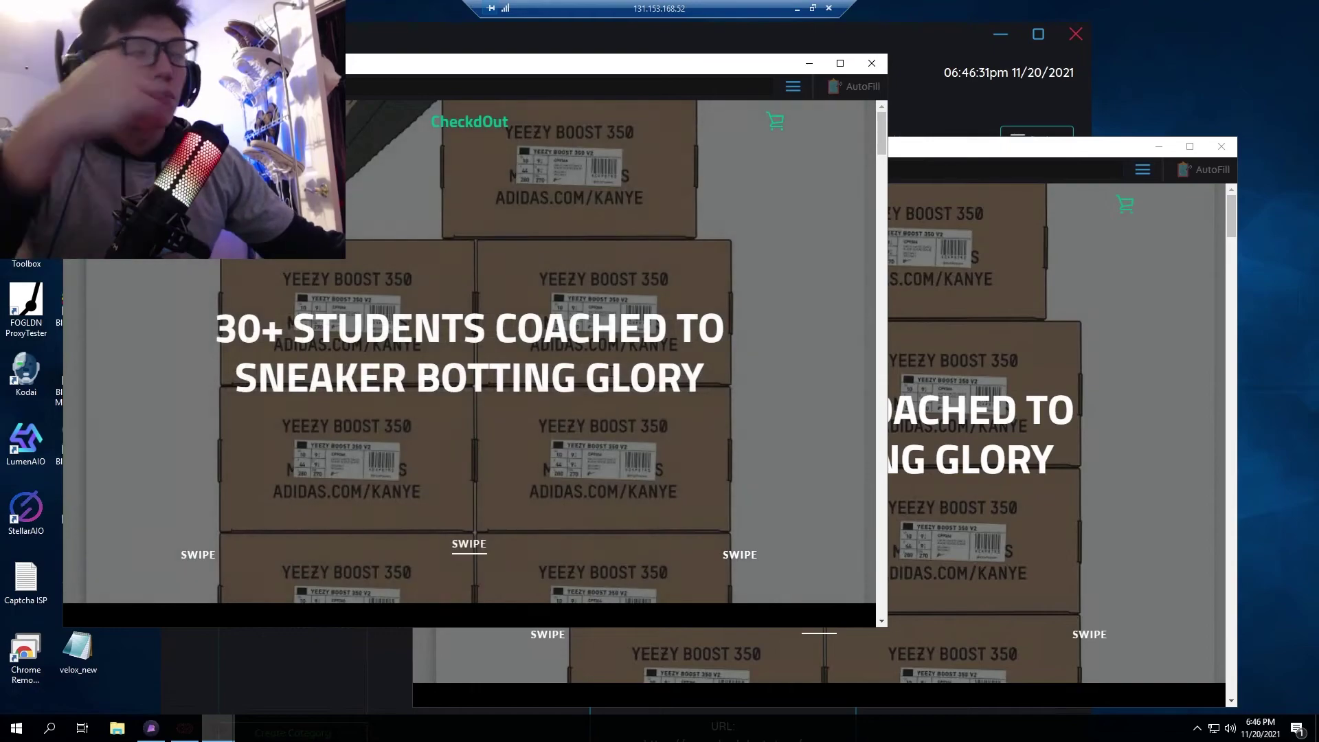
left_click_drag(494, 66, 474, 36)
left_click(927, 152)
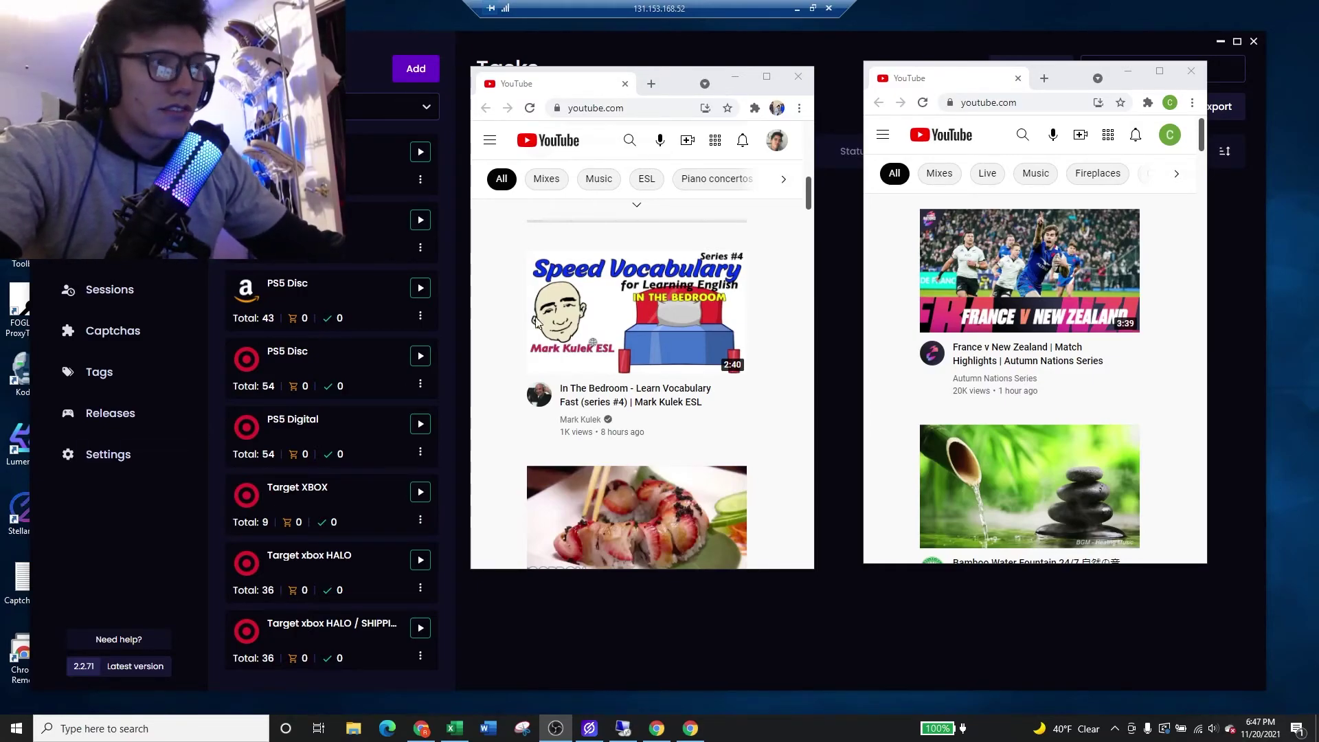
Step: Search 'whats my ip' in a new tab of the left Chrome window
mouse_move(570, 318)
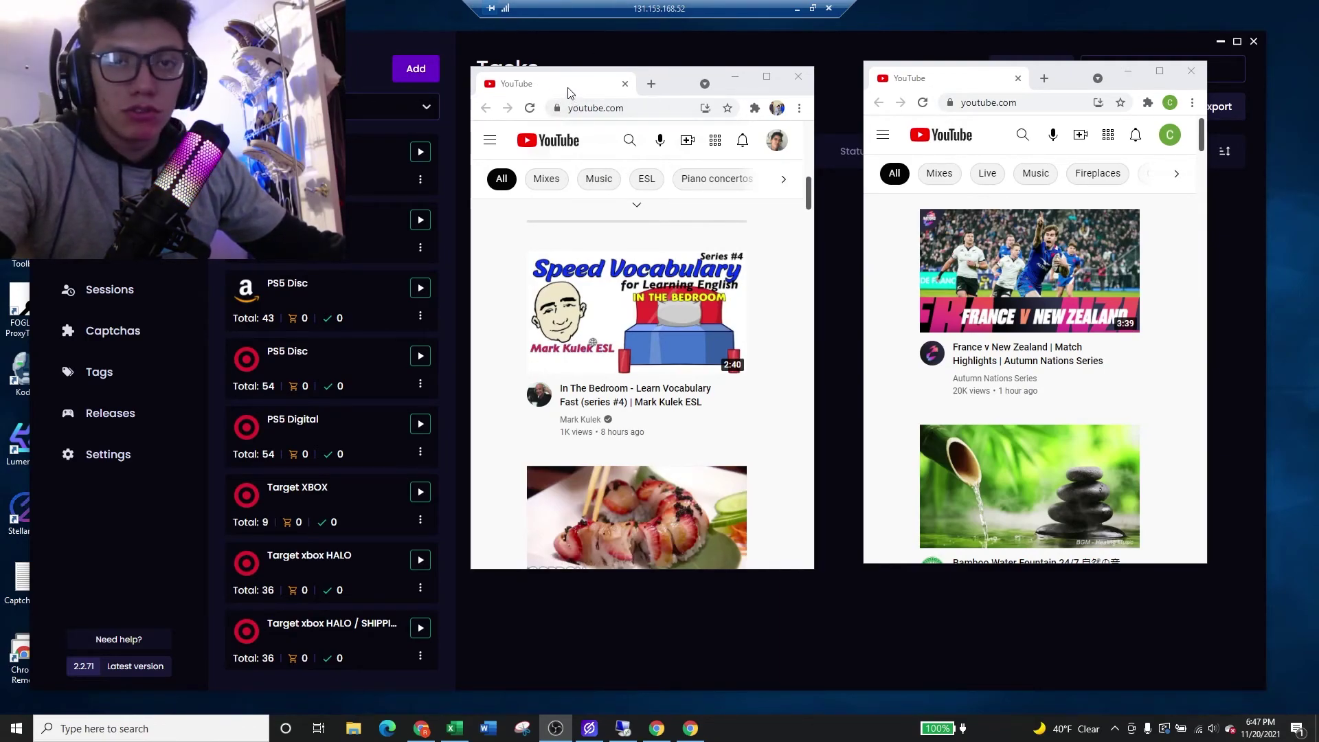
left_click(651, 83)
type("ip")
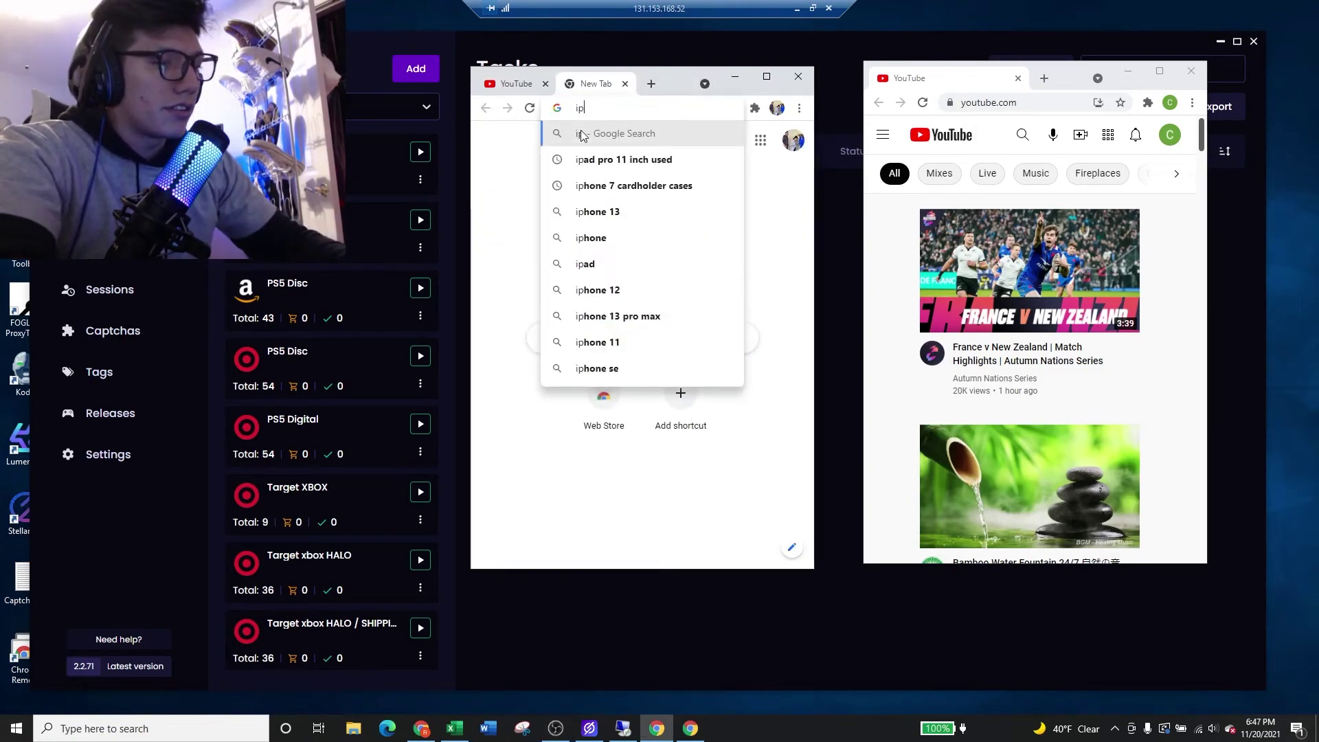
key("BackSpace")
key("BackSpace")
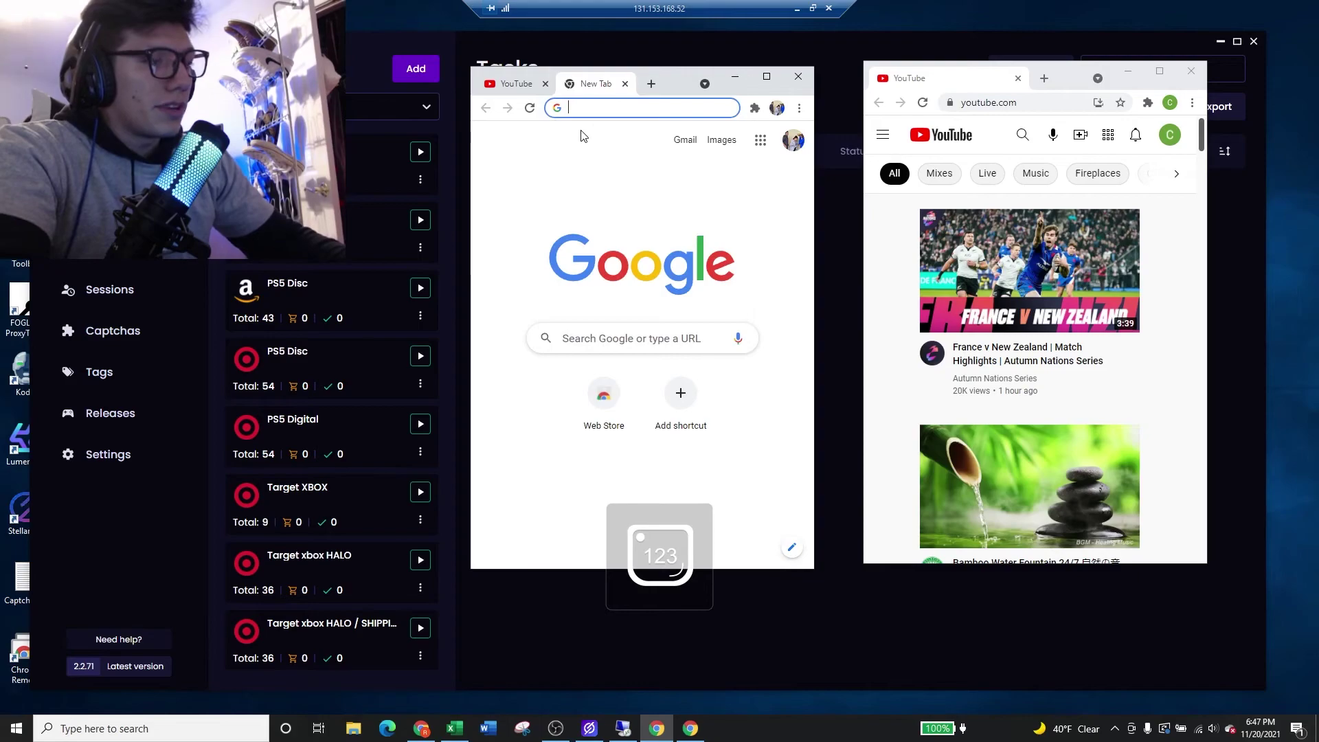
type("whats i")
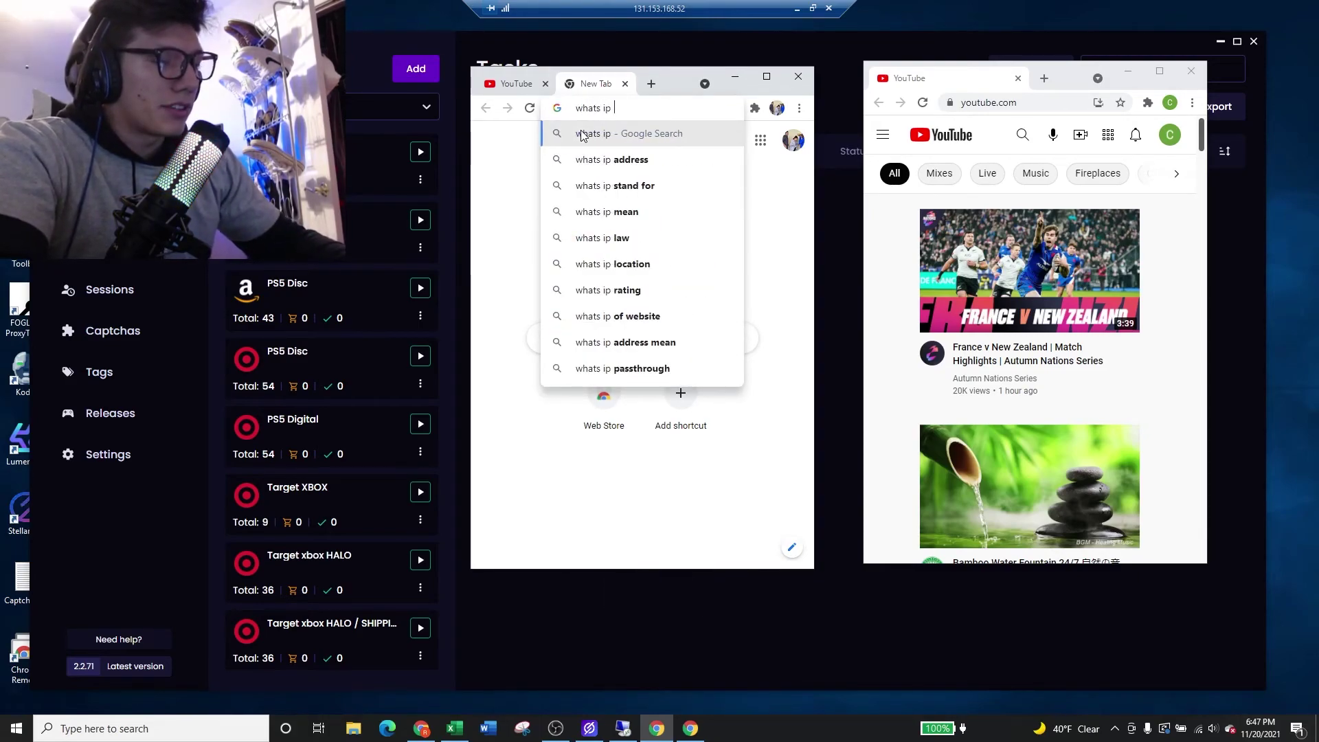
key("BackSpace")
type("my ip")
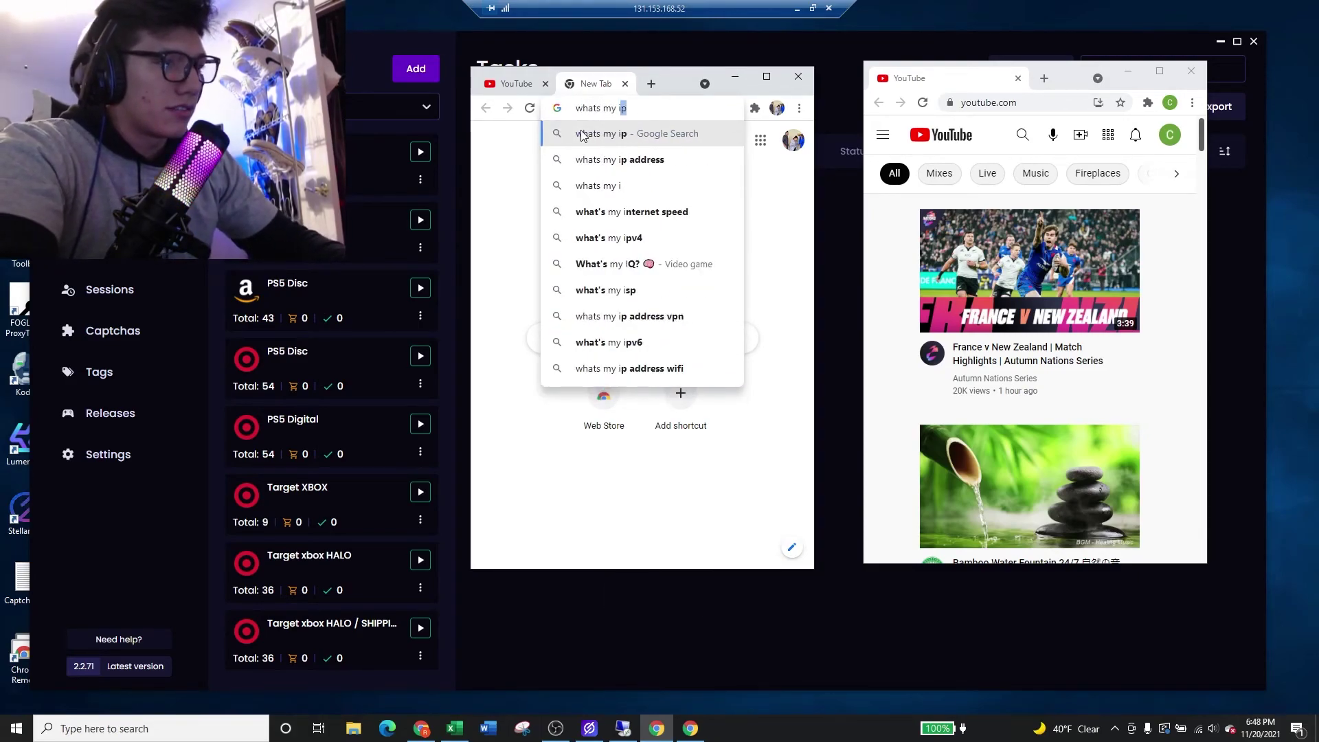
left_click(580, 135)
Step: Search 'whats my ip' in a new tab of the right Chrome window
left_click(1043, 77)
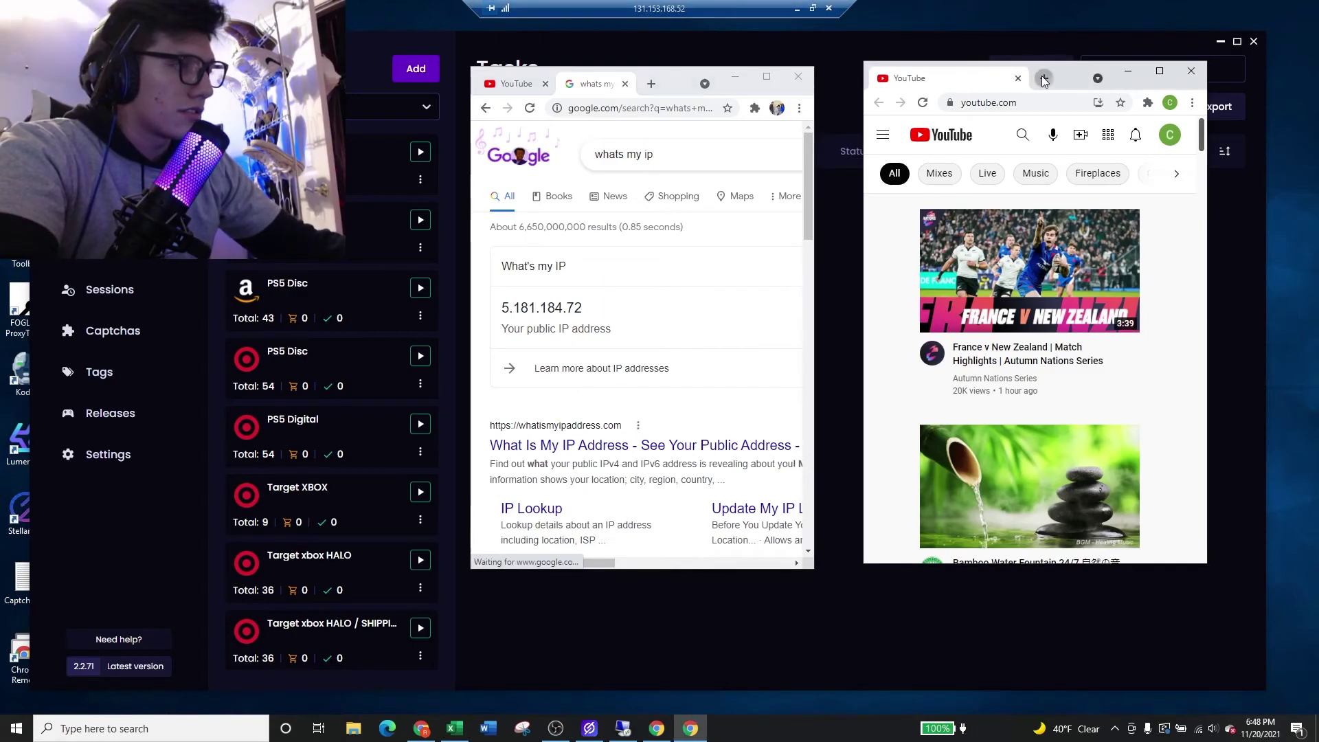
type("wha")
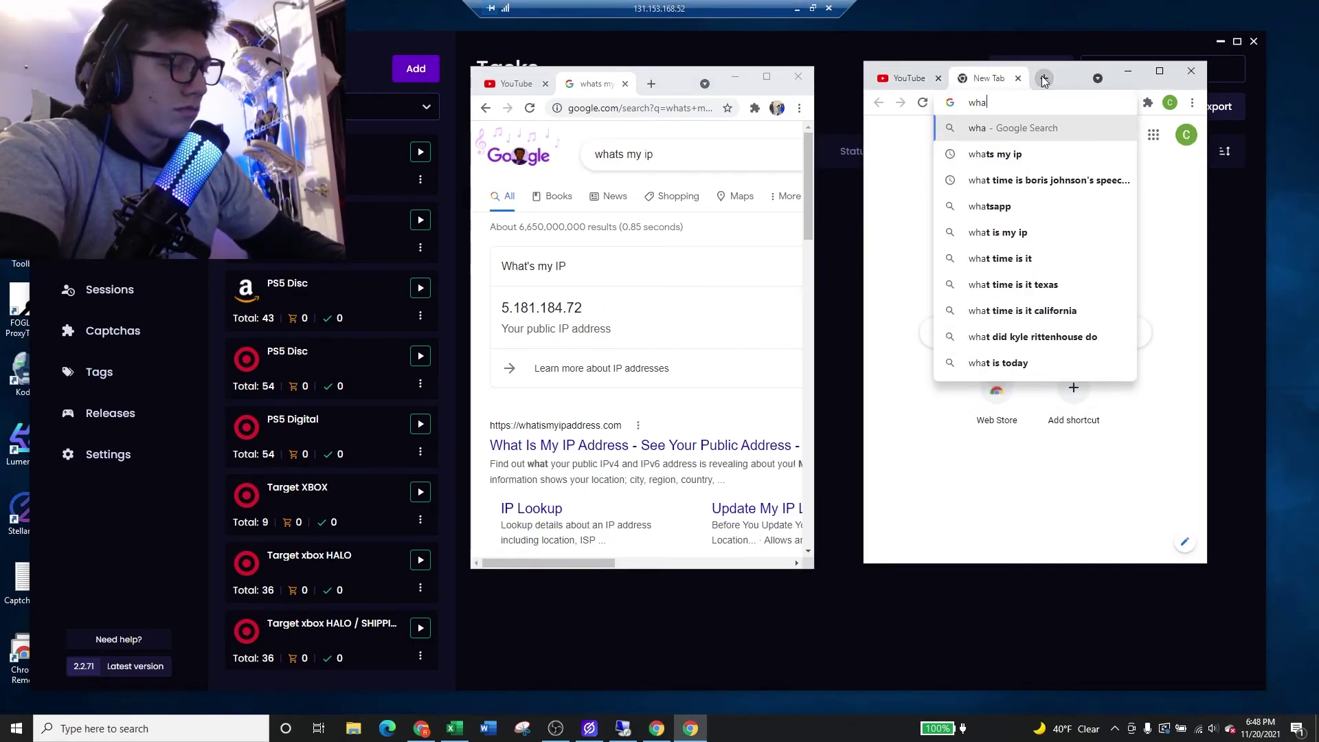
type("ts my ip")
key("Return")
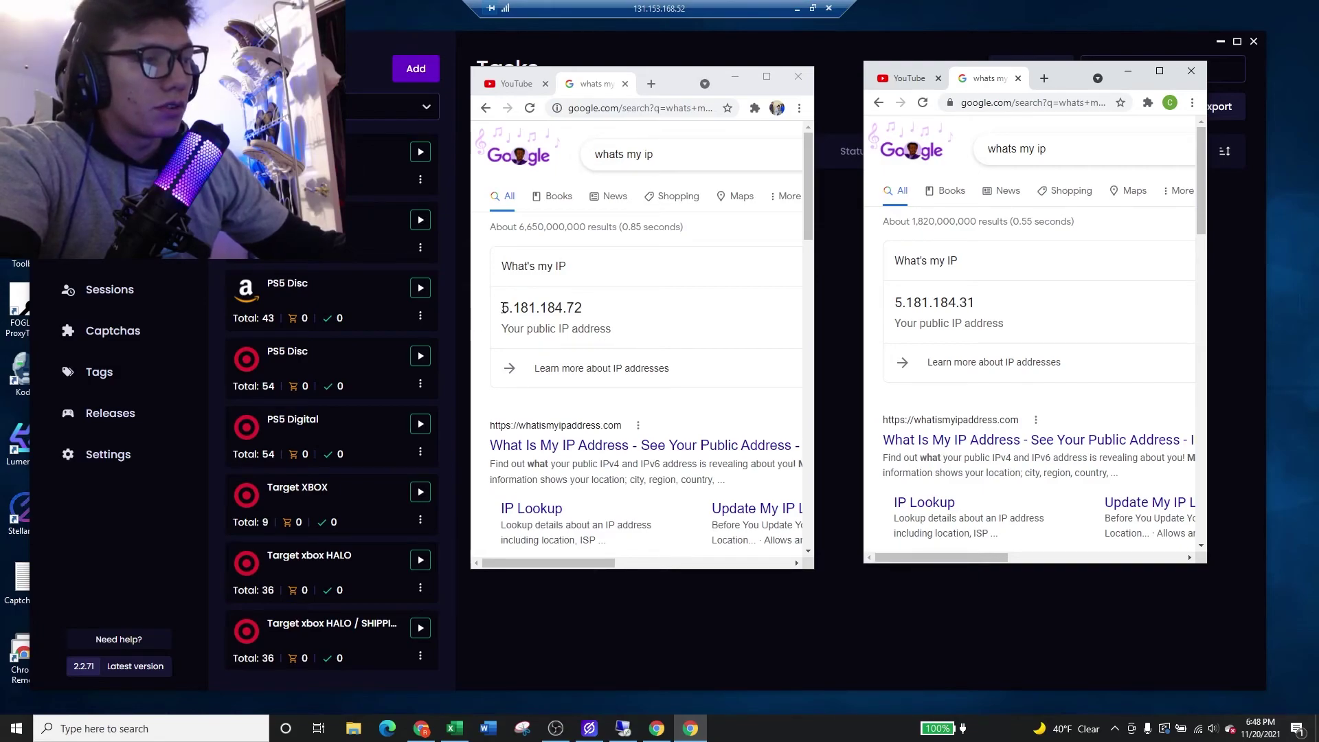
Step: Highlight IP 5.181.184.72 in the left Chrome window and 5.181.184.31 in the right one
left_click_drag(501, 308, 695, 296)
left_click_drag(892, 310, 1288, 317)
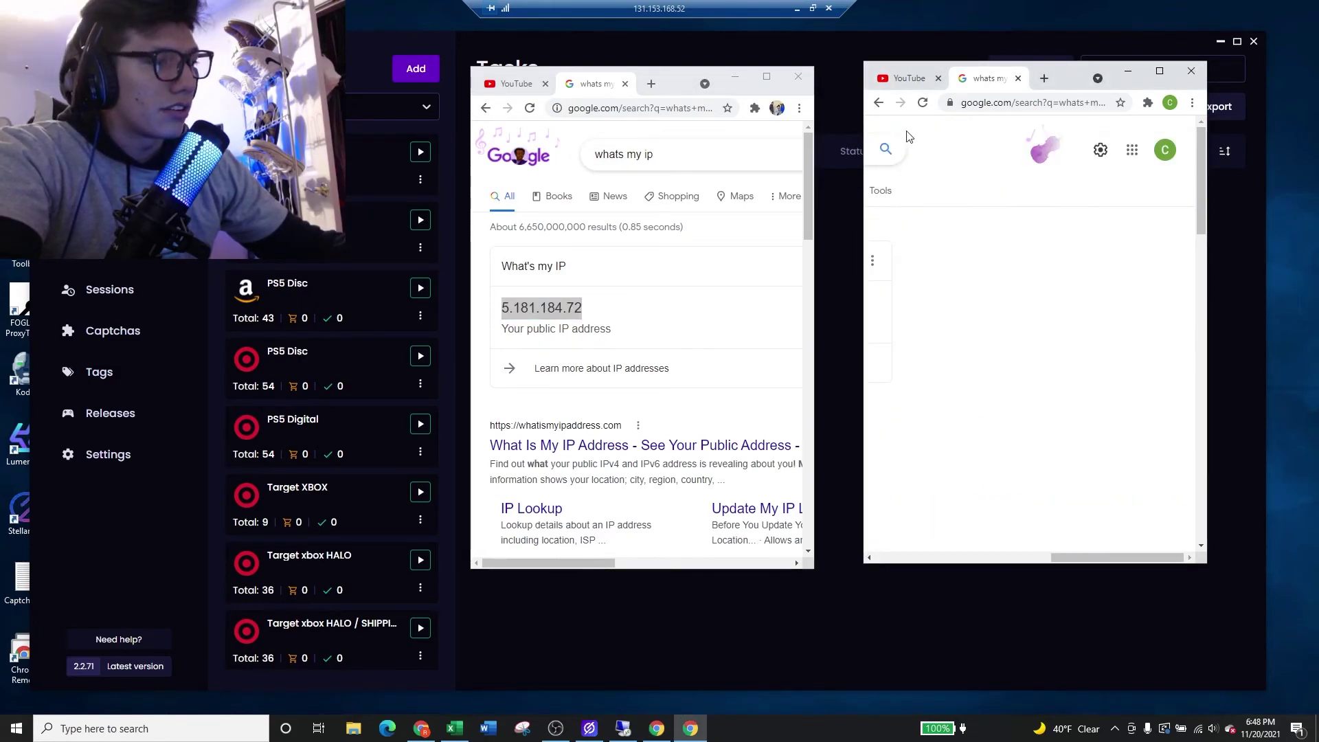
left_click_drag(1116, 557, 895, 557)
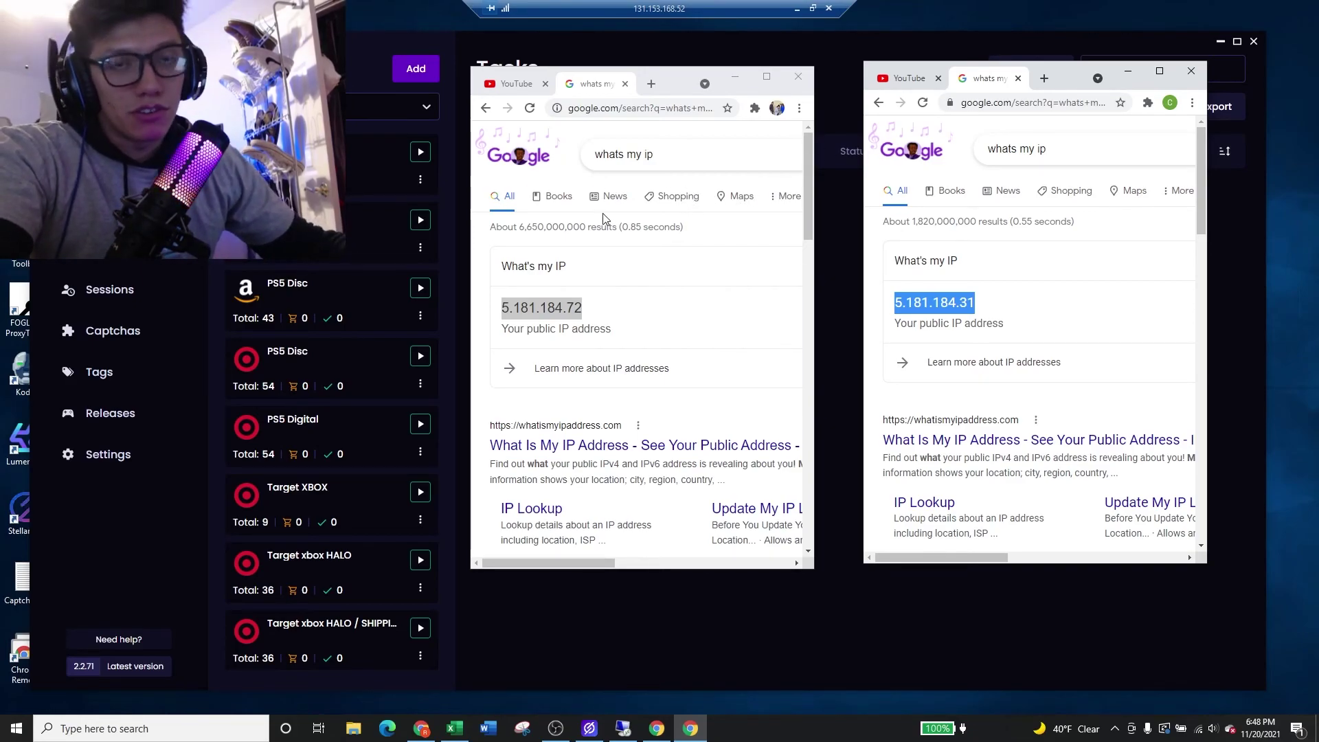
left_click(588, 86)
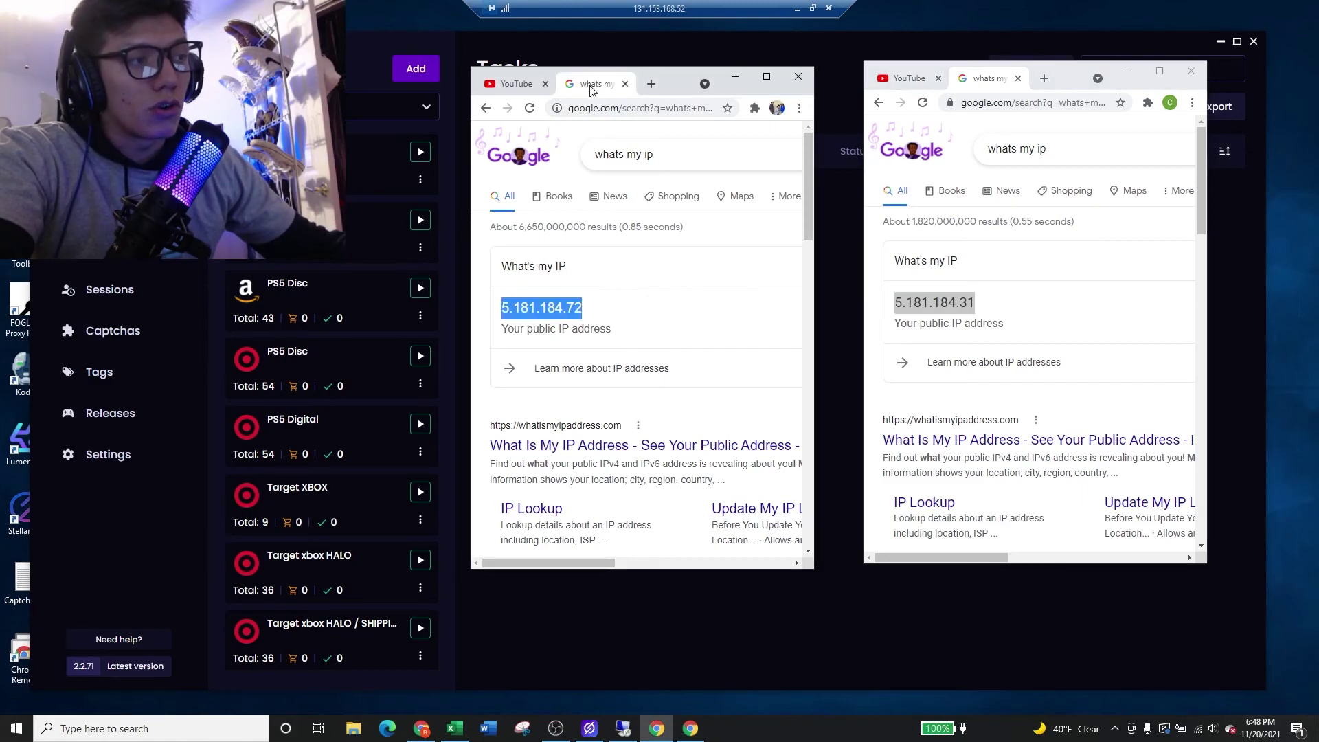